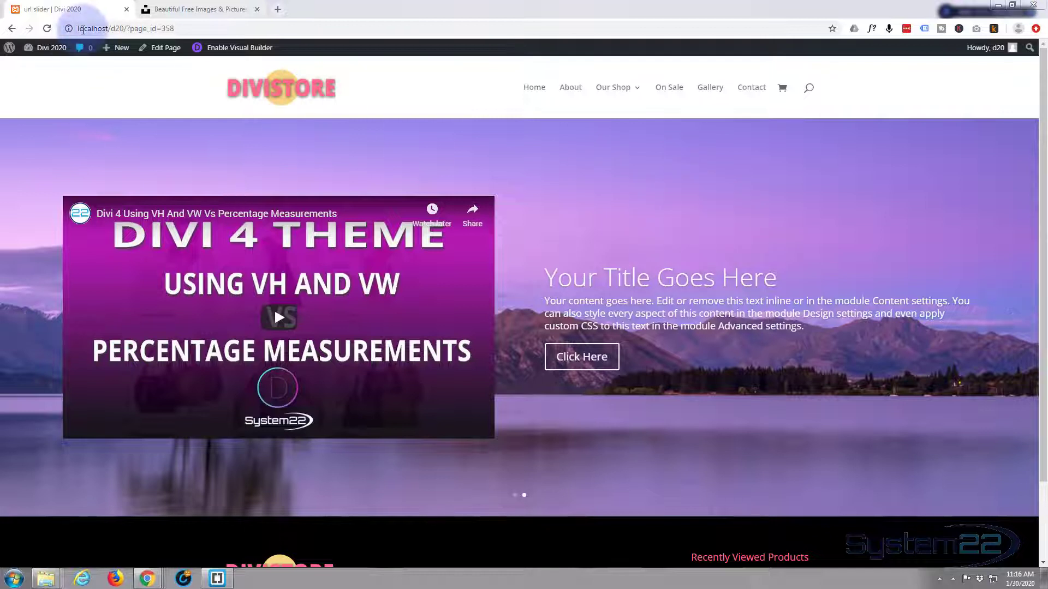
Enable the Visual Builder on the url slider page from the admin bar.
{"action": "left_click", "coordinate": [228, 49]}
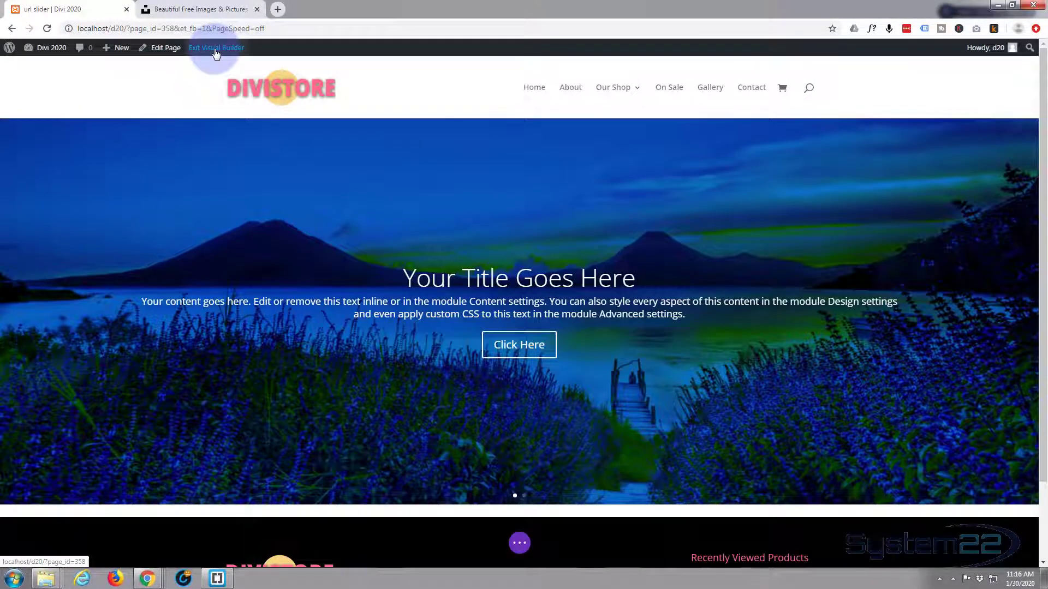
Delete the old slider row, add a new section with a one-column row, and insert a Slider module.
{"action": "mouse_move", "coordinate": [134, 155]}
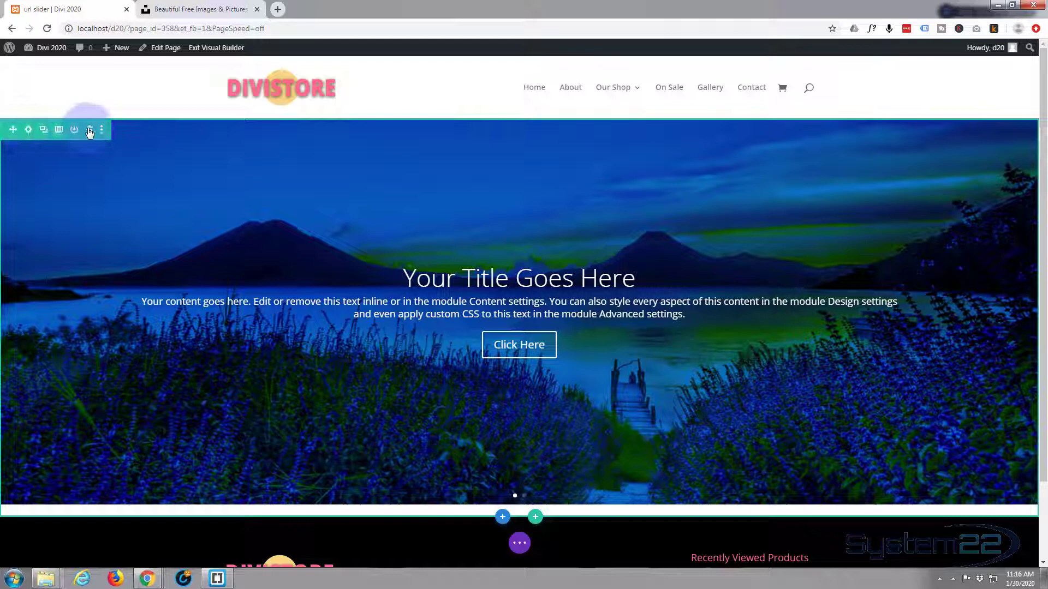
{"action": "left_click", "coordinate": [87, 131]}
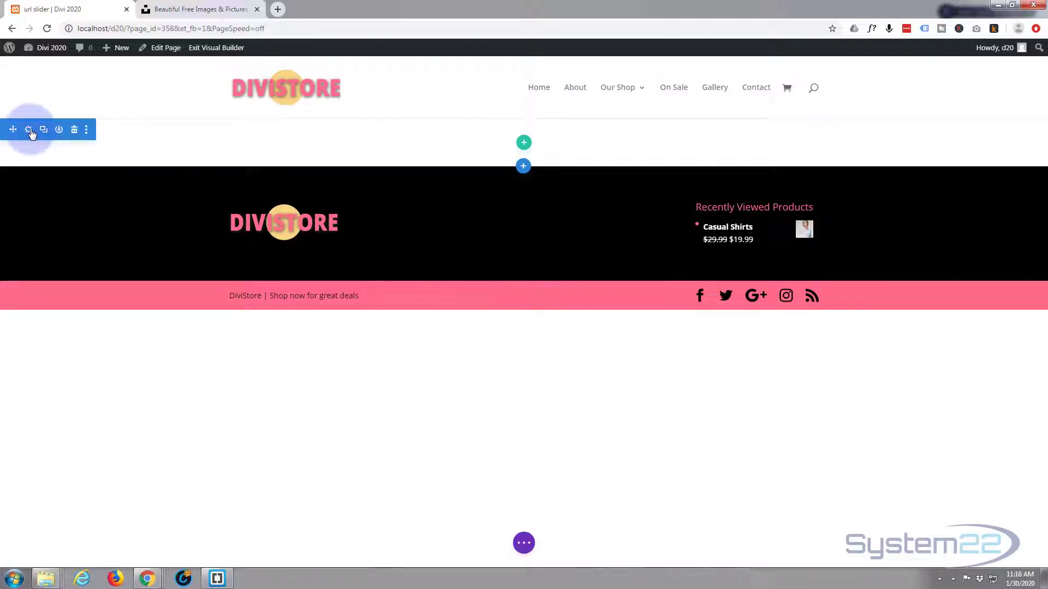
{"action": "left_click", "coordinate": [74, 135]}
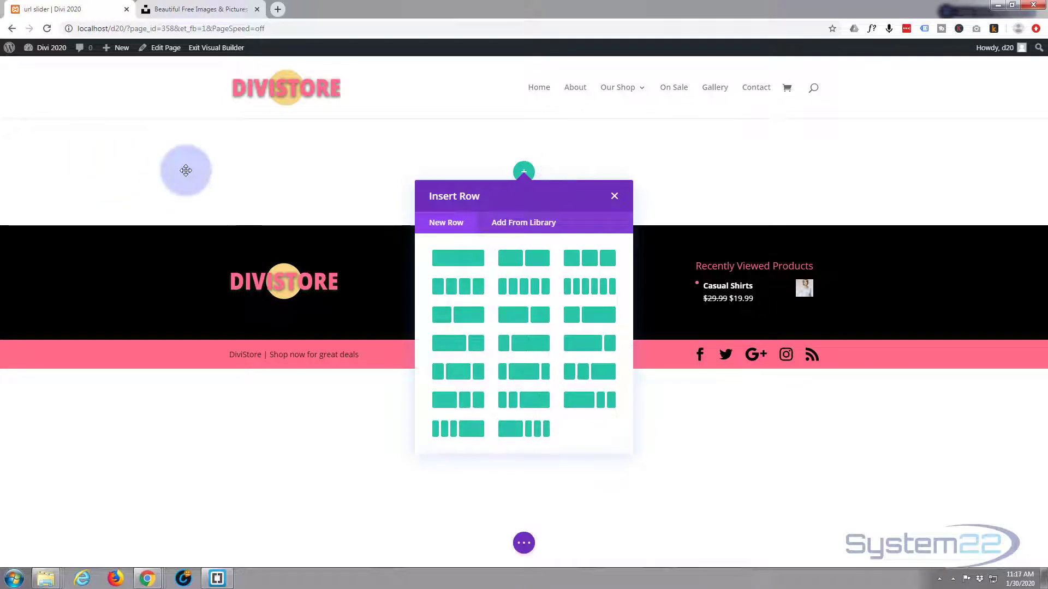
{"action": "left_click", "coordinate": [182, 168]}
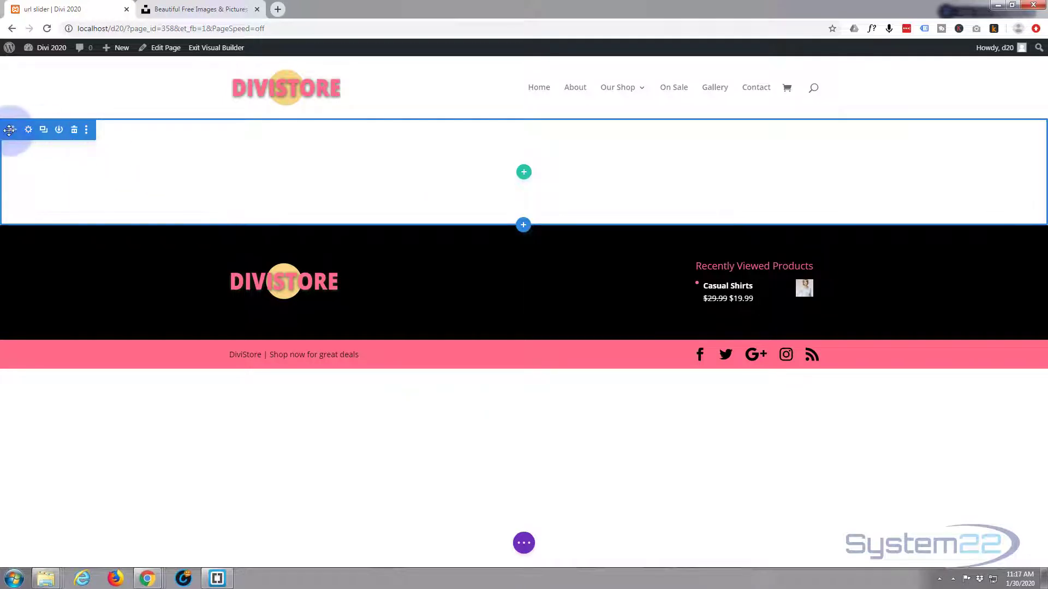
{"action": "left_click", "coordinate": [523, 173]}
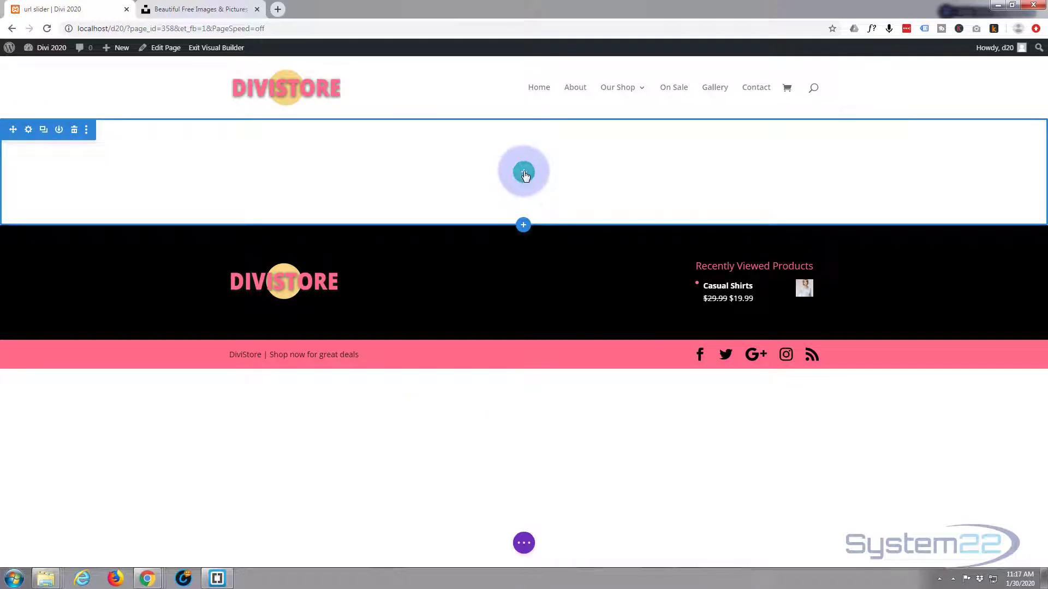
{"action": "left_click", "coordinate": [461, 261]}
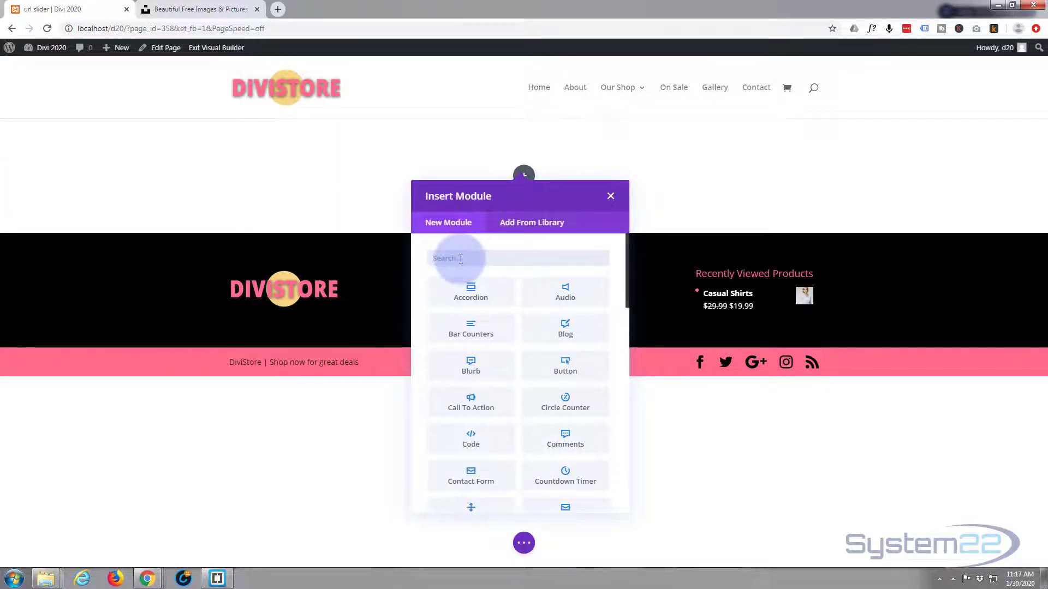
{"action": "scroll", "coordinate": [475, 327], "scroll_direction": "down", "scroll_amount": 2}
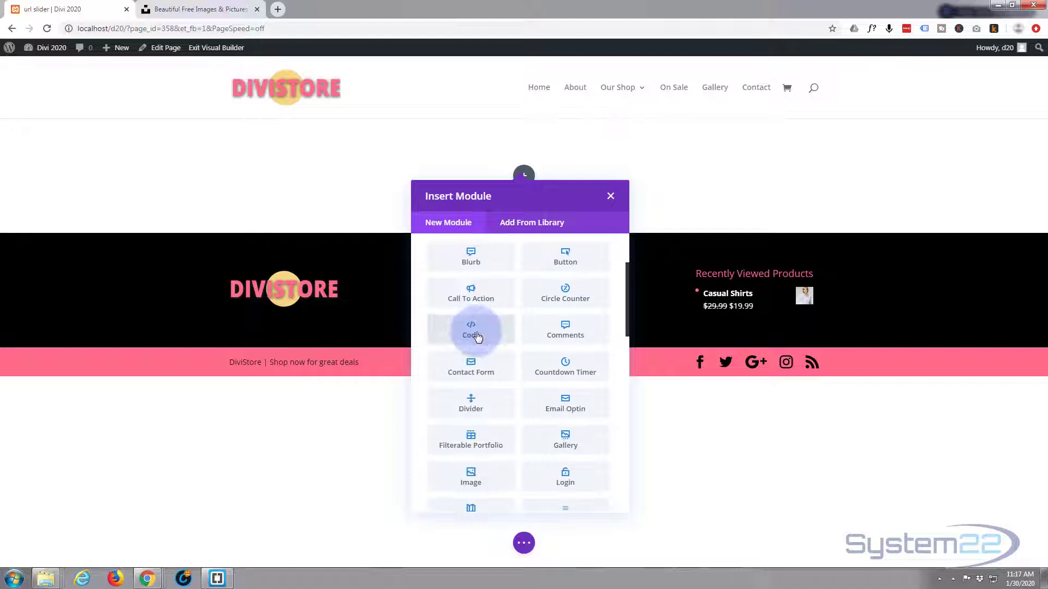
{"action": "scroll", "coordinate": [478, 337], "scroll_direction": "down", "scroll_amount": 8}
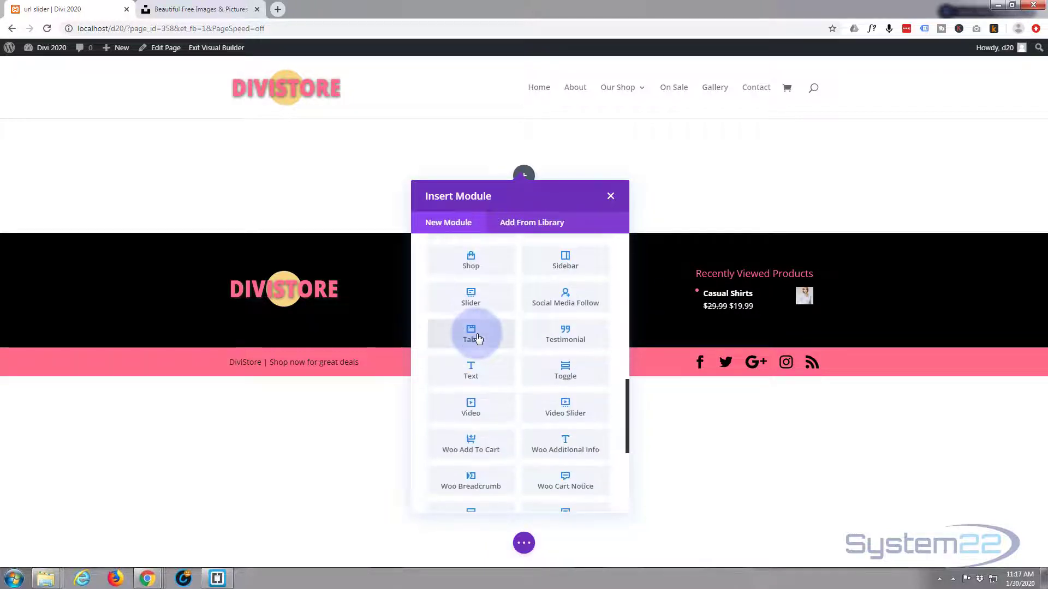
{"action": "left_click", "coordinate": [466, 298]}
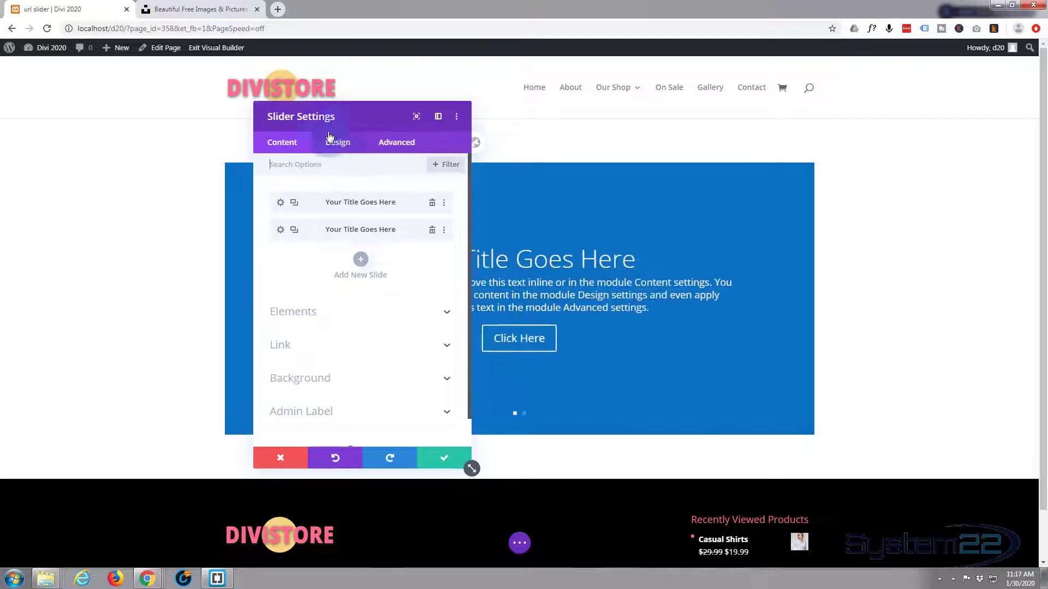
Save the new slider, then set its row's Width and Max Width to 100%.
{"action": "left_click_drag", "start_coordinate": [362, 117], "coordinate": [111, 117]}
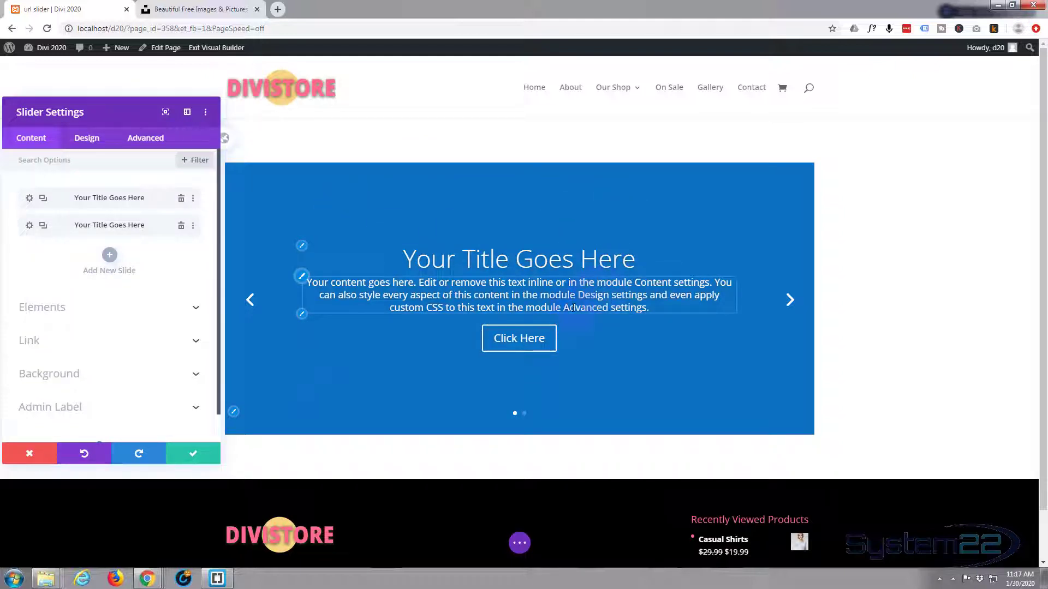
{"action": "left_click", "coordinate": [195, 458]}
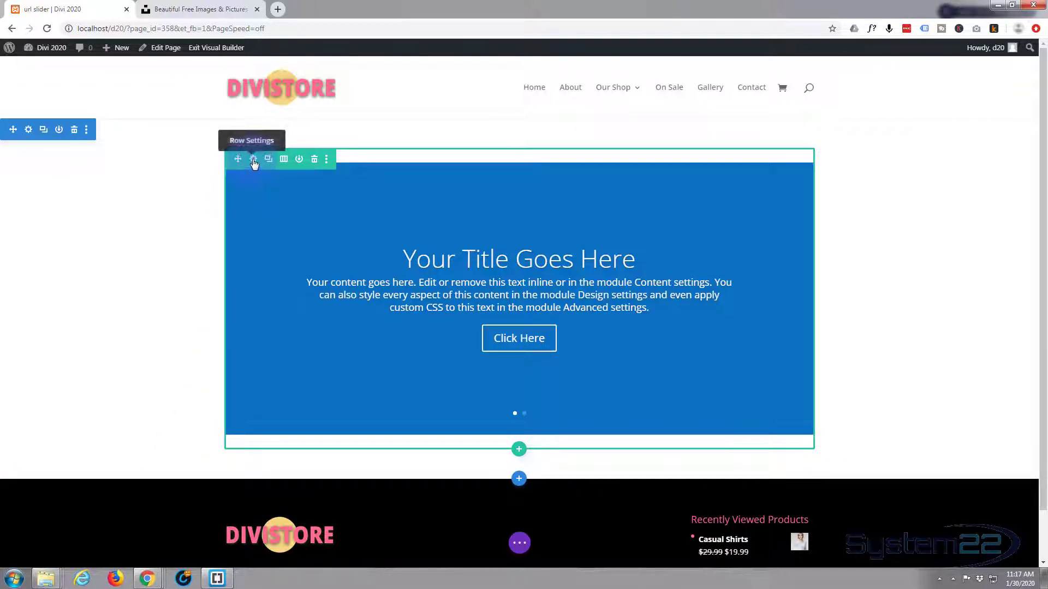
{"action": "left_click", "coordinate": [253, 160]}
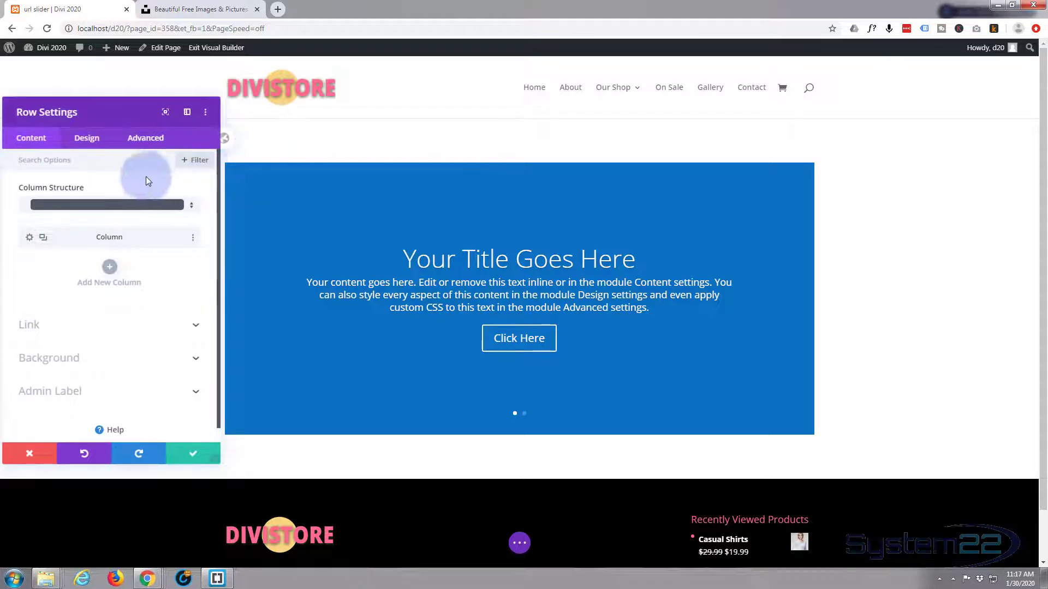
{"action": "left_click", "coordinate": [93, 137]}
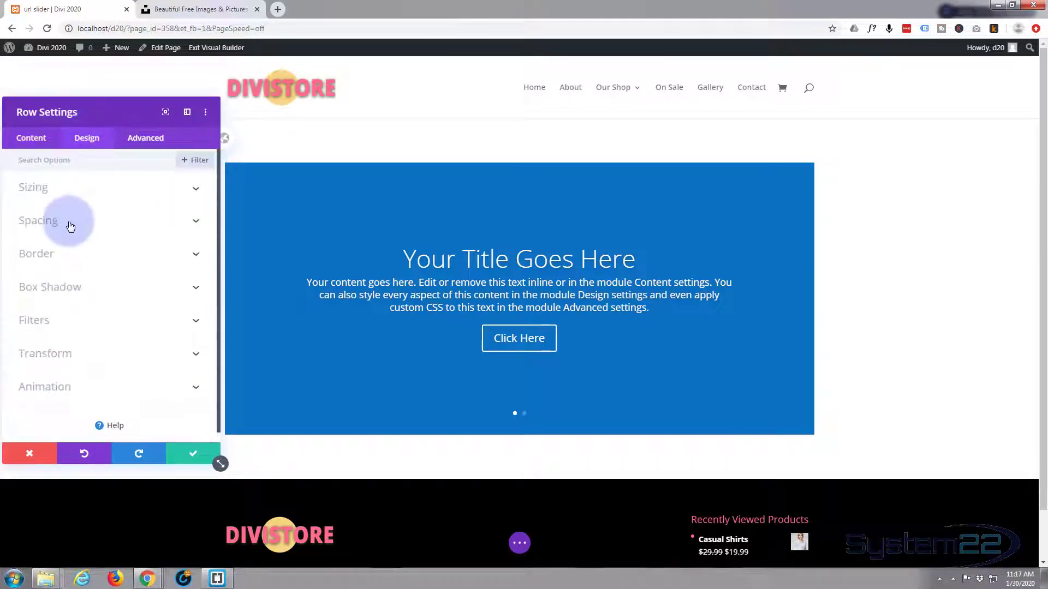
{"action": "left_click", "coordinate": [61, 199]}
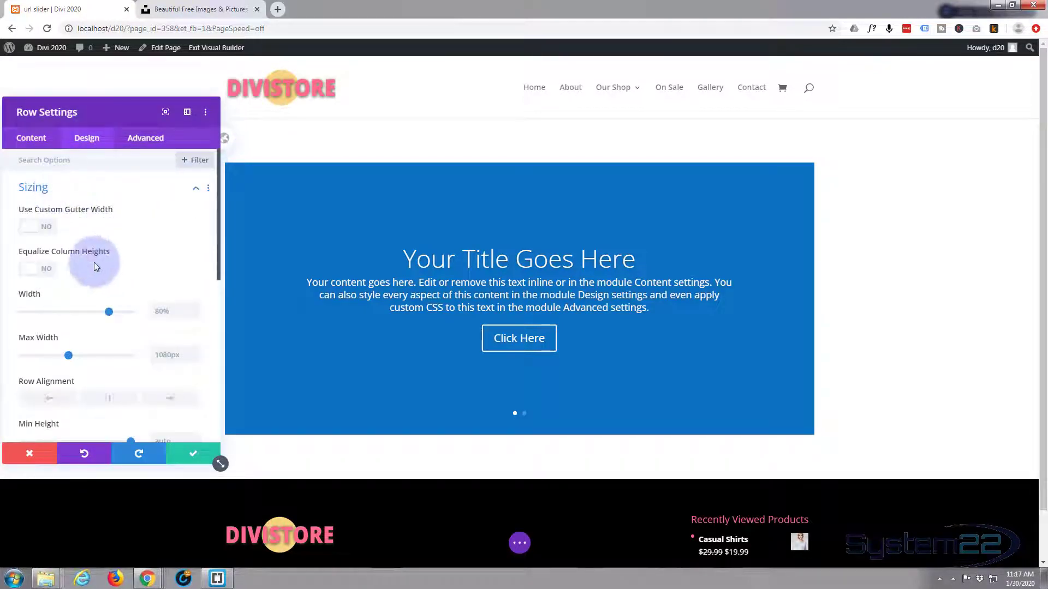
{"action": "left_click_drag", "start_coordinate": [110, 312], "coordinate": [148, 309]}
{"action": "key", "text": "ctrl+c"}
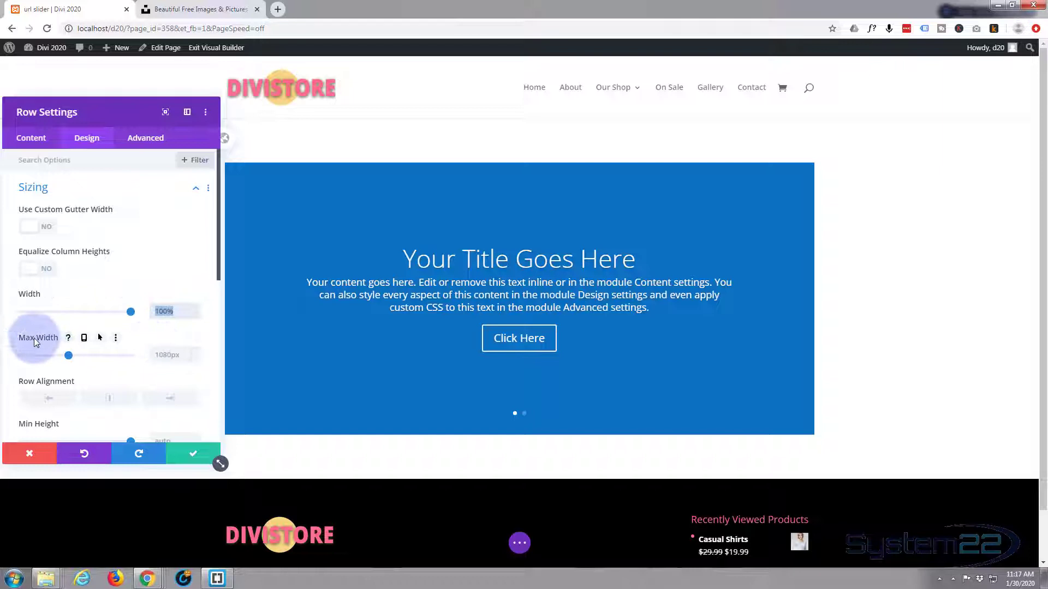
{"action": "double_click", "coordinate": [164, 355]}
{"action": "key", "text": "ctrl+v"}
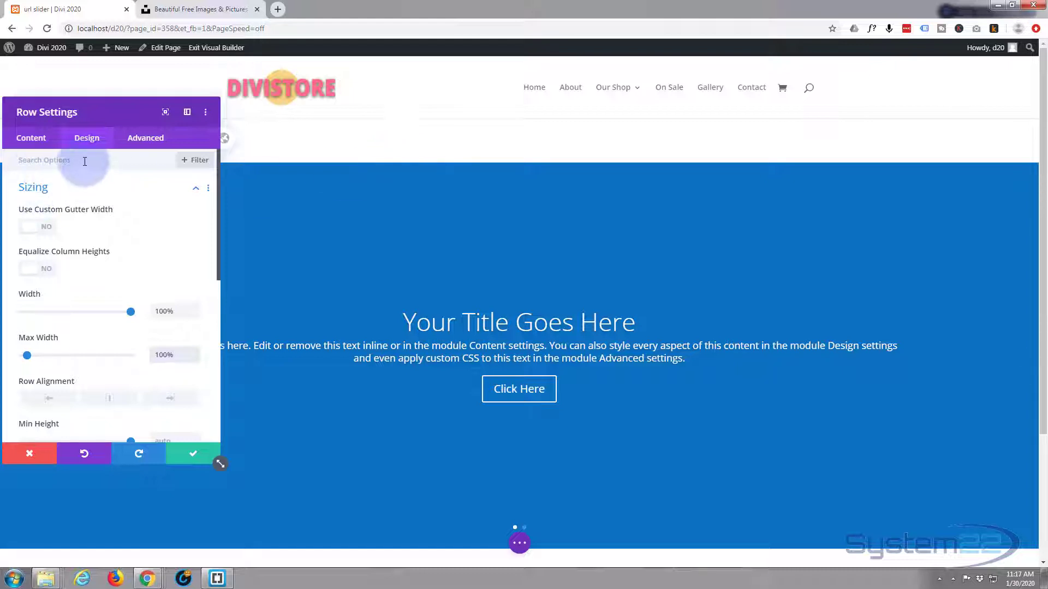
{"action": "left_click", "coordinate": [67, 191]}
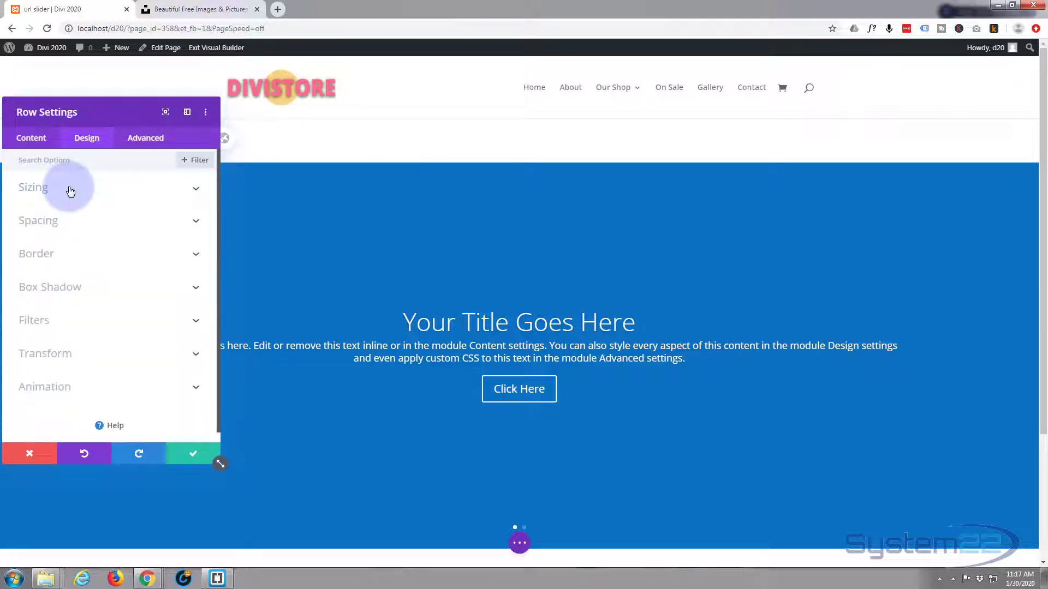
Set the row's top and bottom margin and padding to 0px and save the row.
{"action": "left_click", "coordinate": [84, 221]}
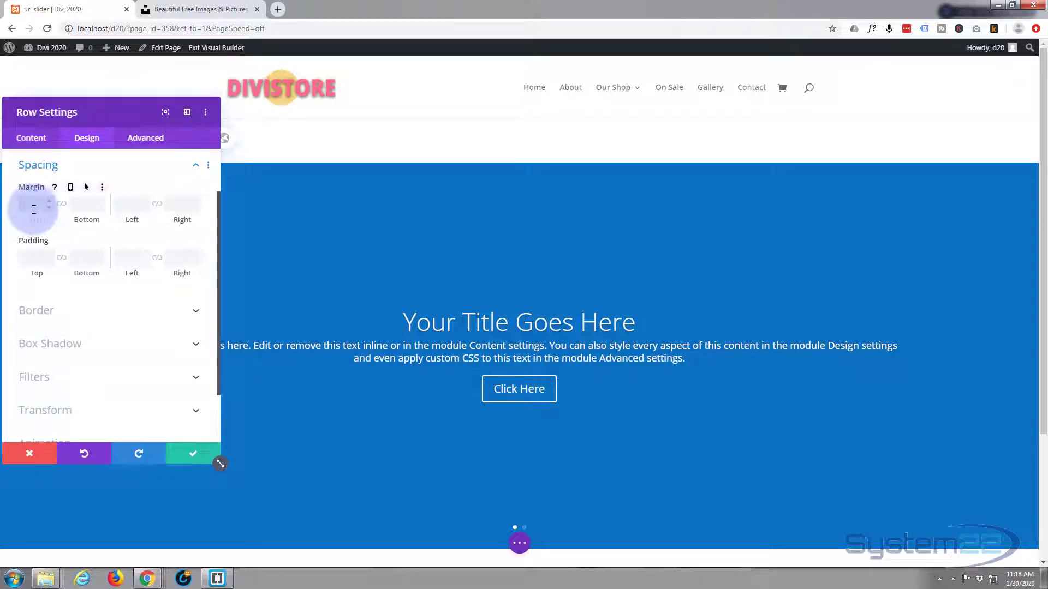
{"action": "left_click", "coordinate": [34, 209]}
{"action": "type", "text": "0px"}
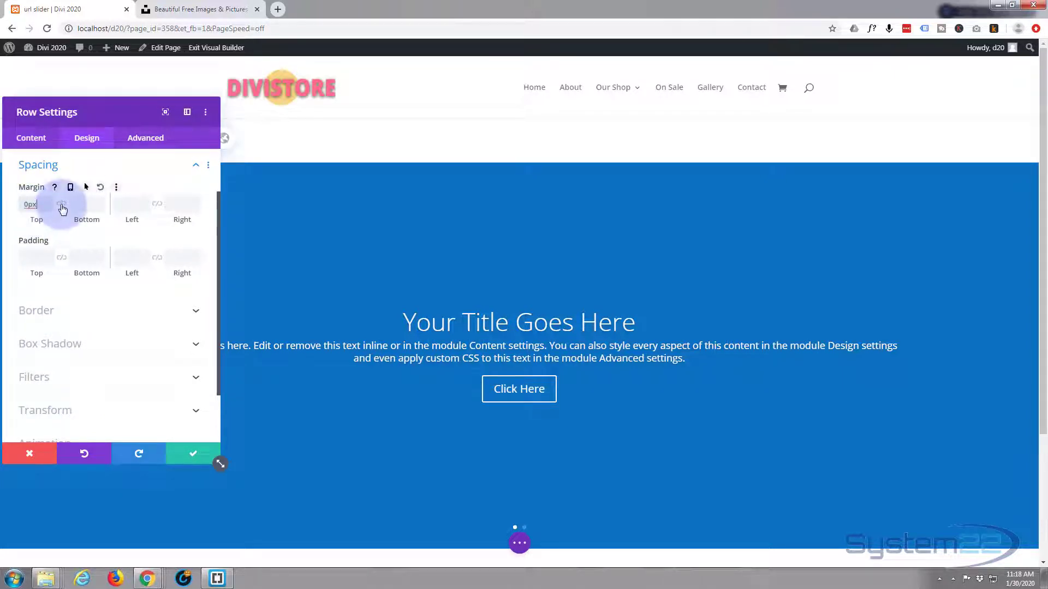
{"action": "left_click", "coordinate": [61, 207]}
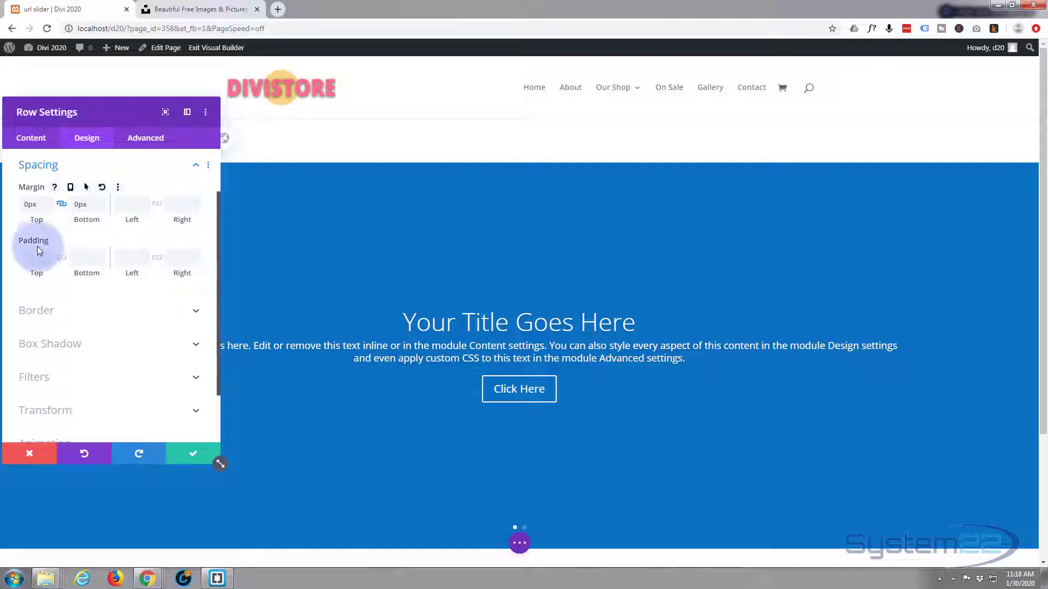
{"action": "type", "text": "0px"}
{"action": "left_click", "coordinate": [62, 258]}
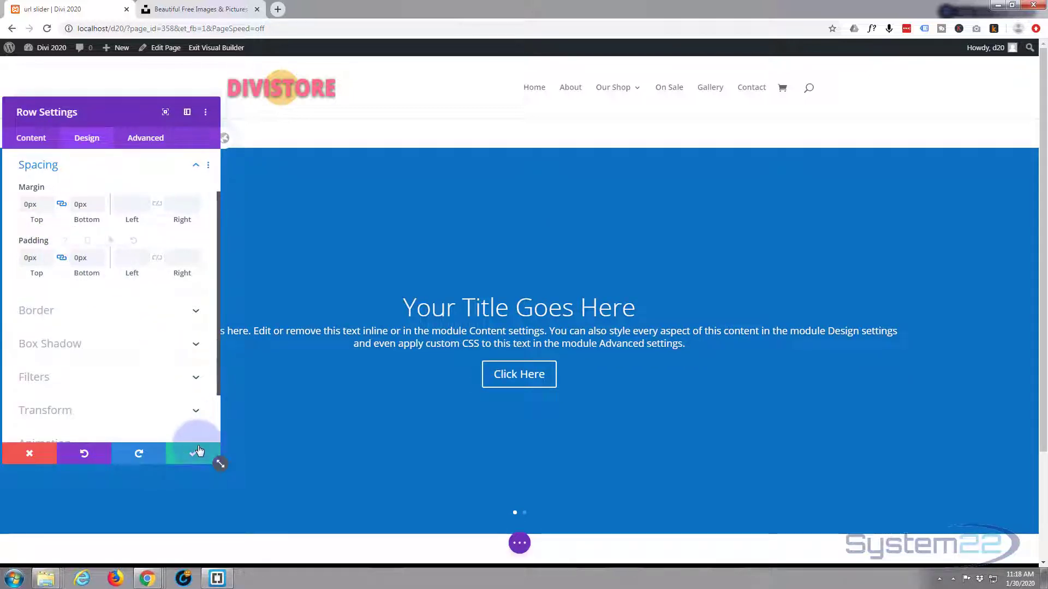
{"action": "left_click", "coordinate": [198, 450]}
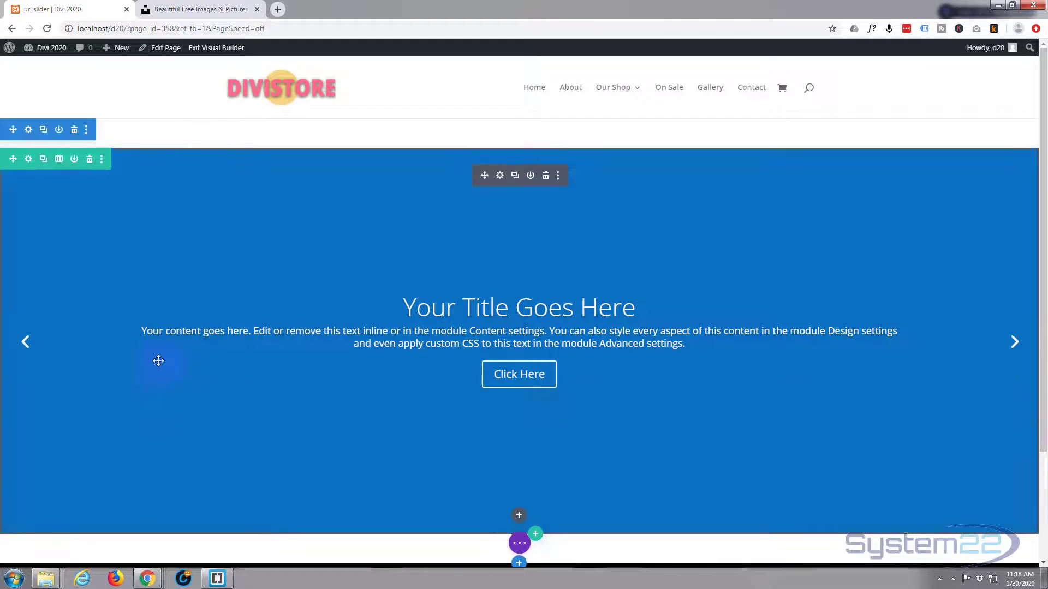
Set the section's top and bottom margin and padding to 0, linked.
{"action": "left_click", "coordinate": [28, 130]}
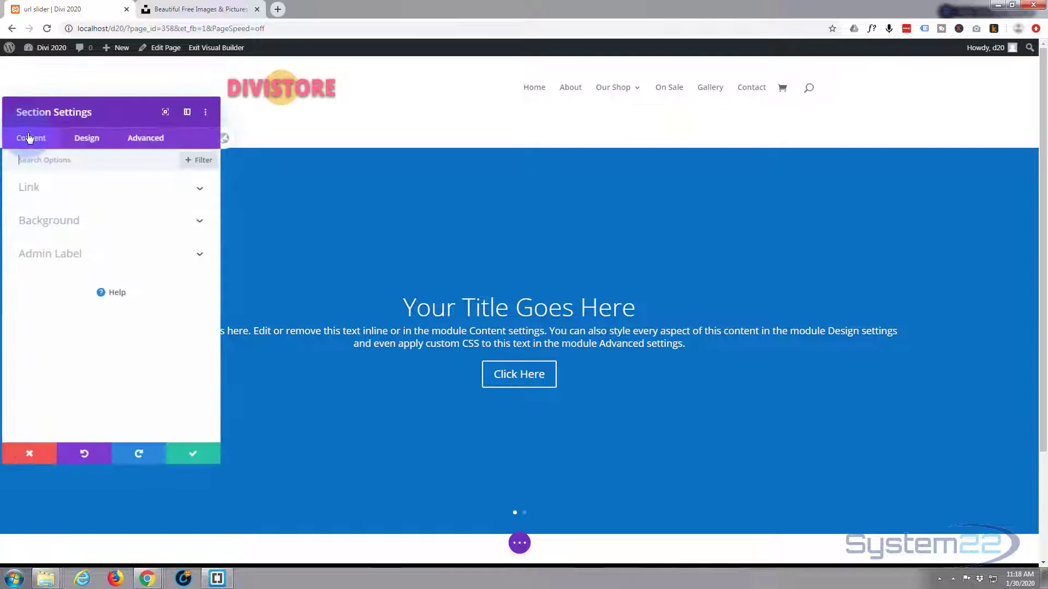
{"action": "left_click", "coordinate": [87, 138]}
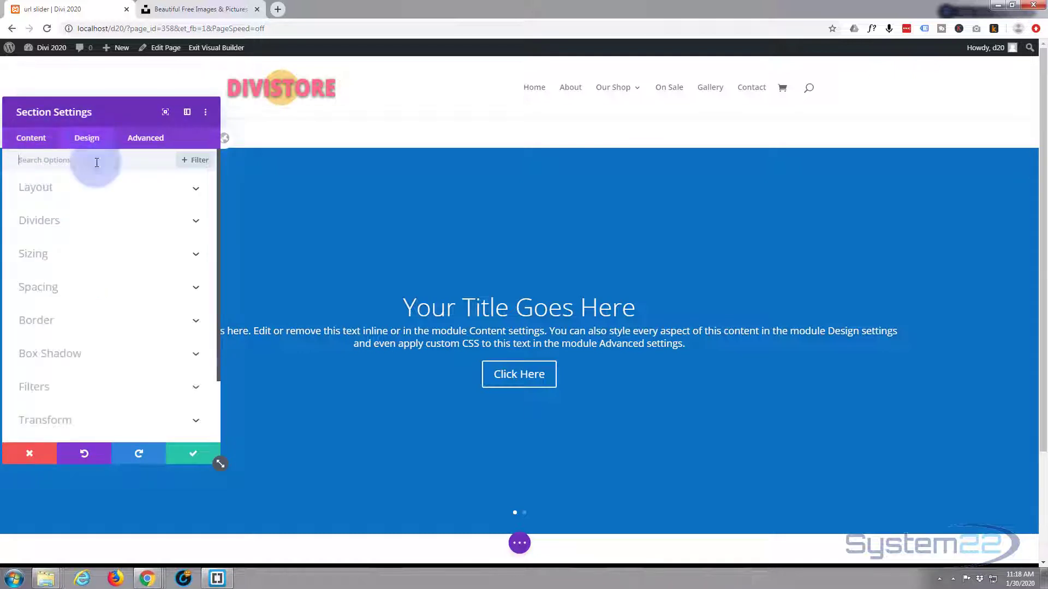
{"action": "left_click", "coordinate": [95, 293]}
{"action": "left_click", "coordinate": [32, 204]}
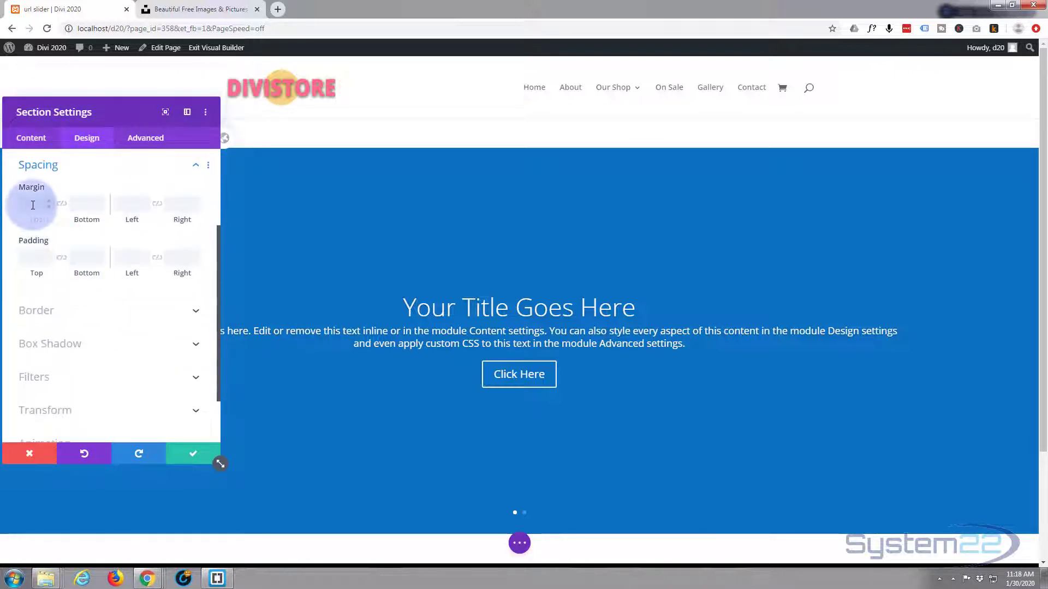
{"action": "type", "text": "0"}
{"action": "left_click", "coordinate": [62, 204]}
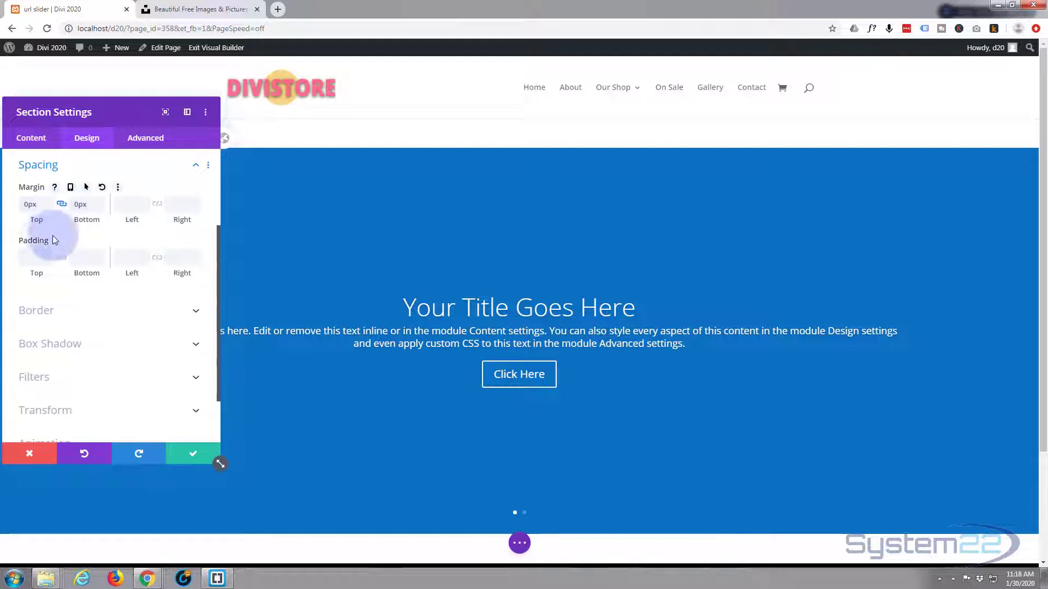
{"action": "left_click", "coordinate": [44, 257]}
{"action": "type", "text": "0"}
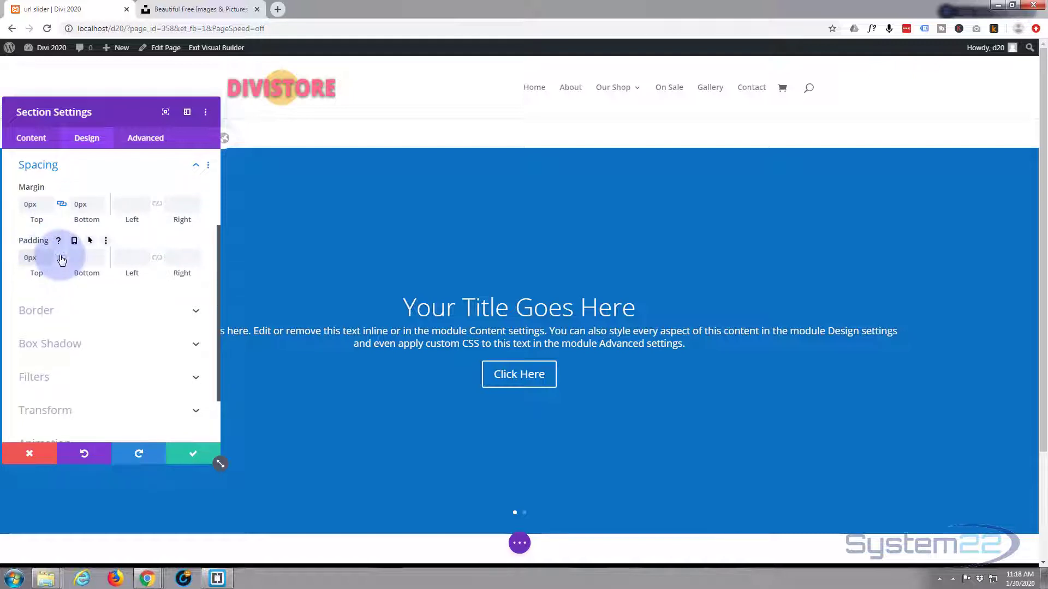
{"action": "left_click", "coordinate": [62, 259]}
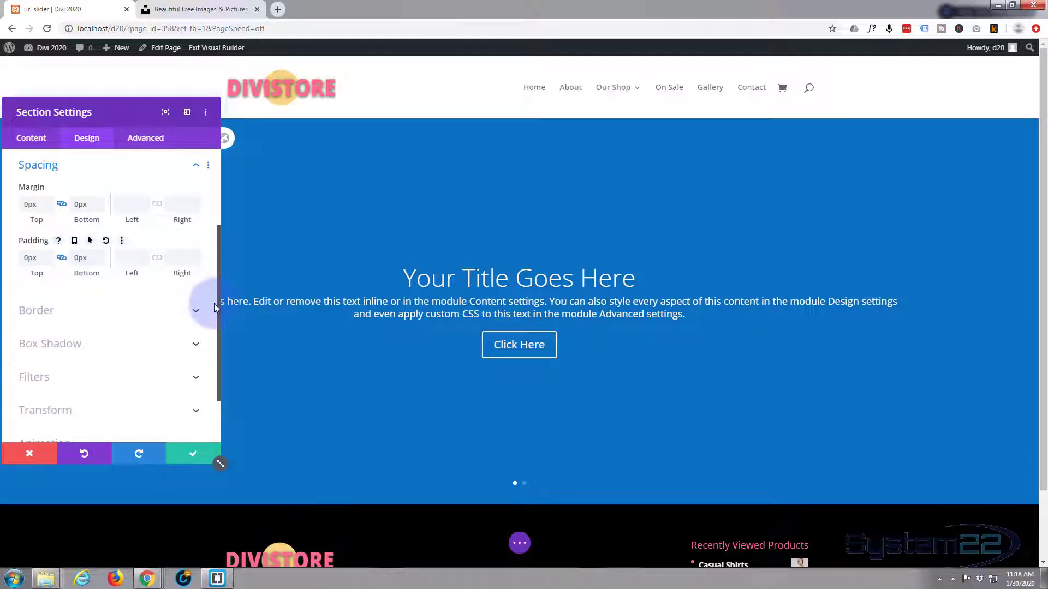
Save and close the Section Settings.
{"action": "left_click", "coordinate": [107, 216]}
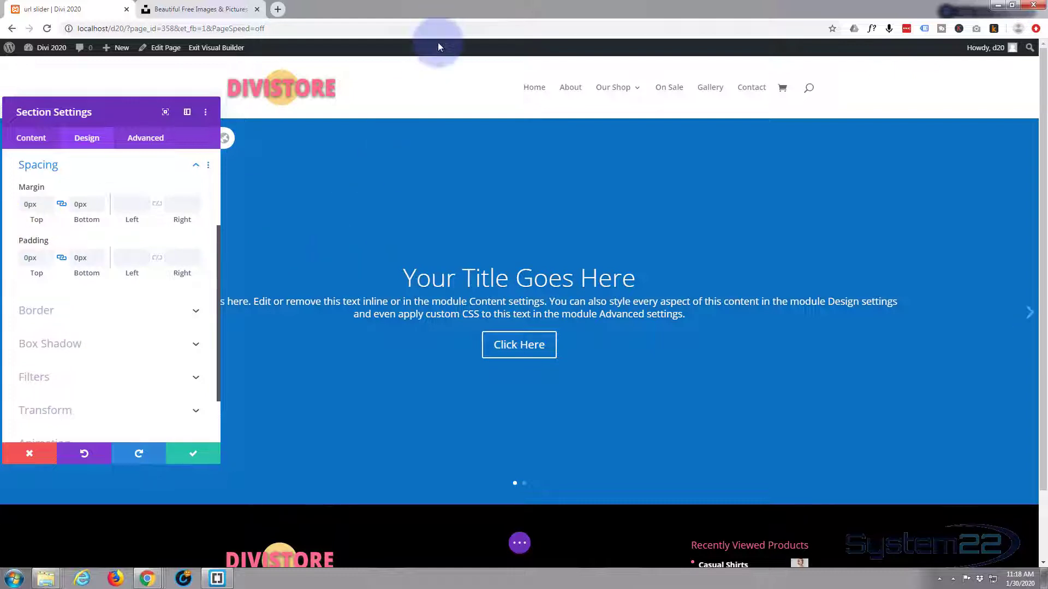
{"action": "left_click", "coordinate": [394, 515]}
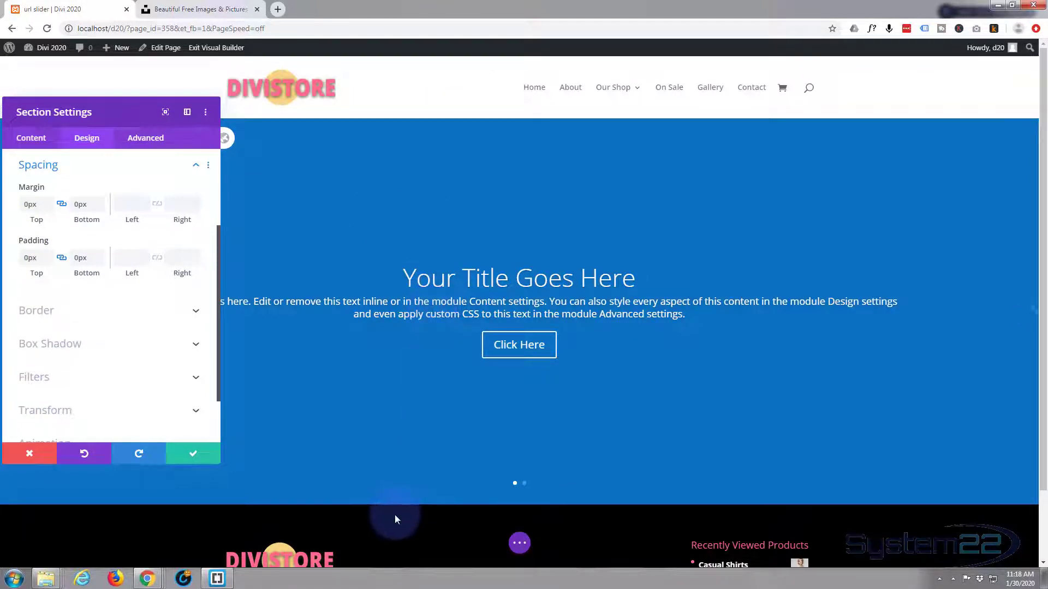
{"action": "scroll", "coordinate": [394, 517], "scroll_direction": "down", "scroll_amount": 2}
{"action": "scroll", "coordinate": [395, 512], "scroll_direction": "up", "scroll_amount": 2}
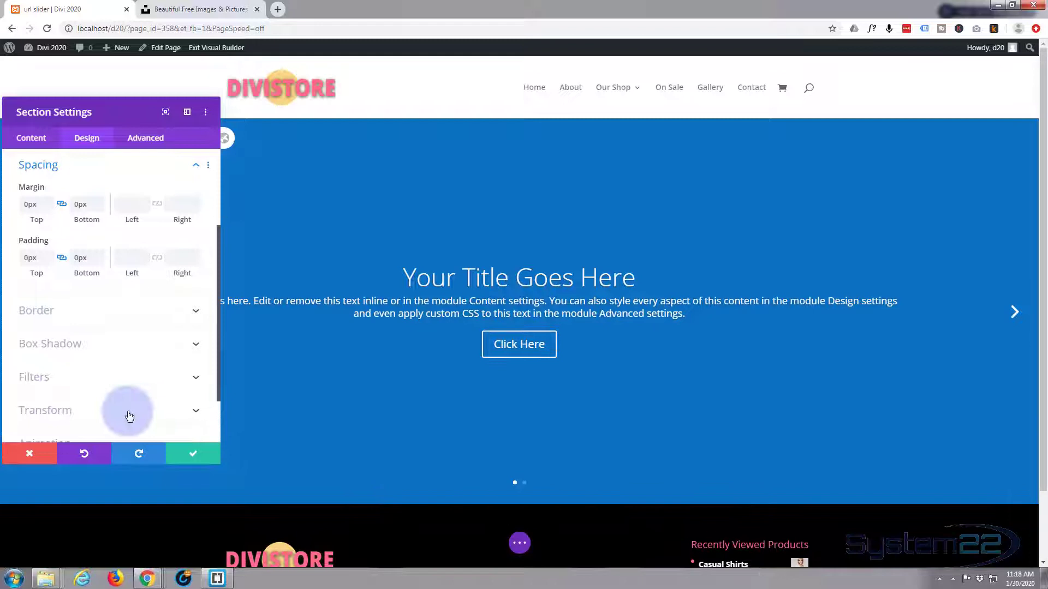
{"action": "left_click", "coordinate": [194, 455]}
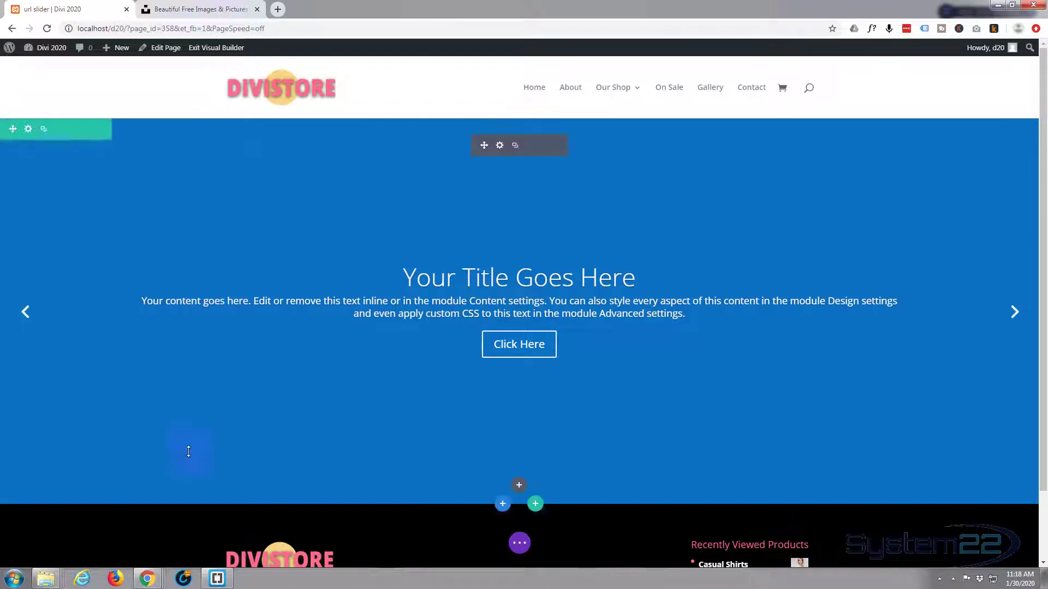
Open the first slide's Background image options and launch the Add Background Image picker.
{"action": "left_click", "coordinate": [500, 146]}
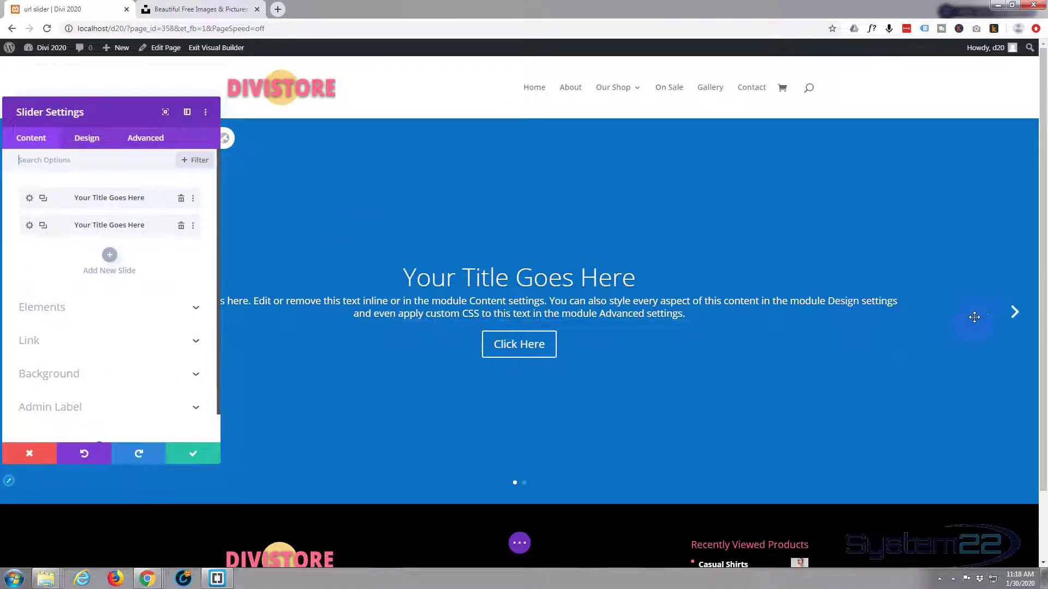
{"action": "left_click", "coordinate": [1014, 315]}
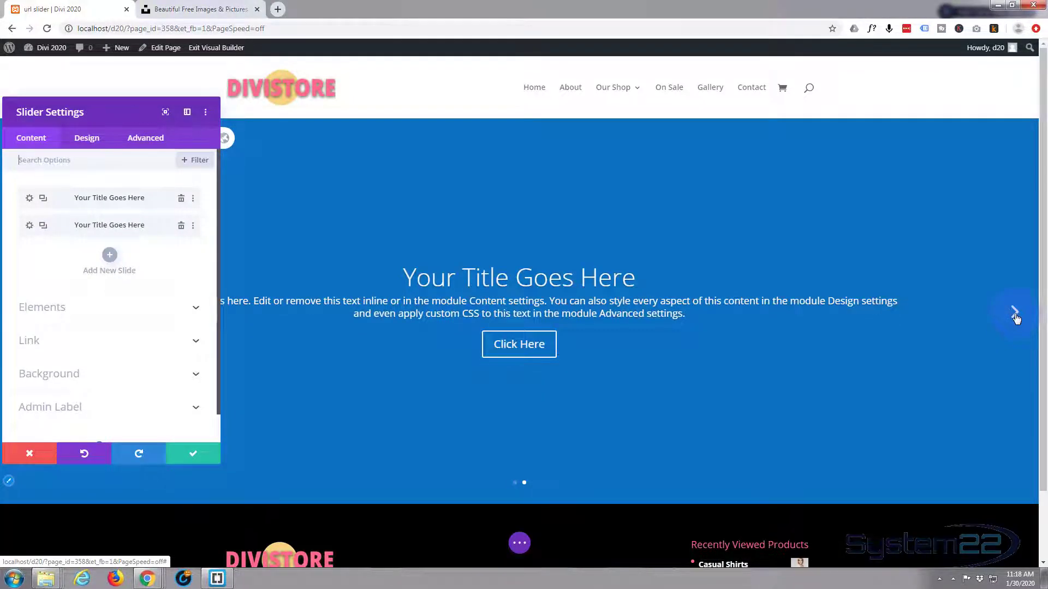
{"action": "left_click", "coordinate": [1015, 316]}
{"action": "left_click", "coordinate": [35, 201]}
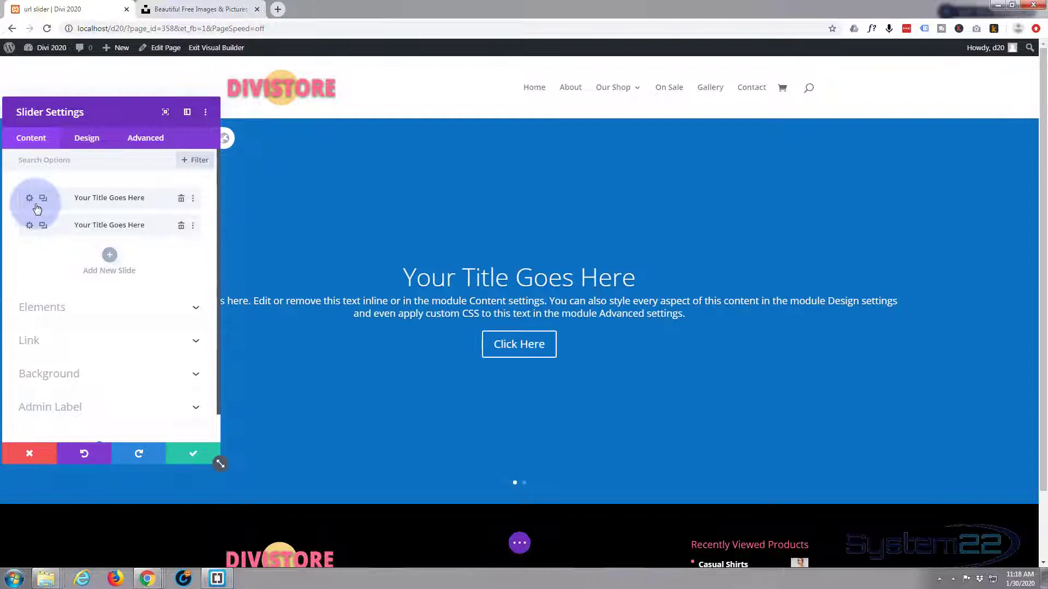
{"action": "left_click", "coordinate": [30, 201]}
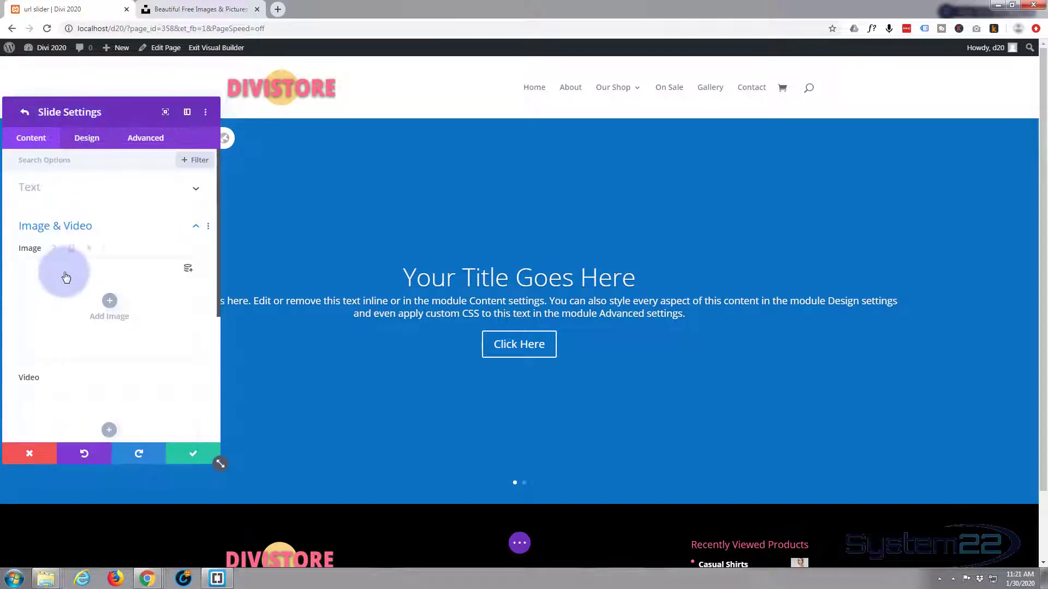
{"action": "scroll", "coordinate": [66, 278], "scroll_direction": "down", "scroll_amount": 4}
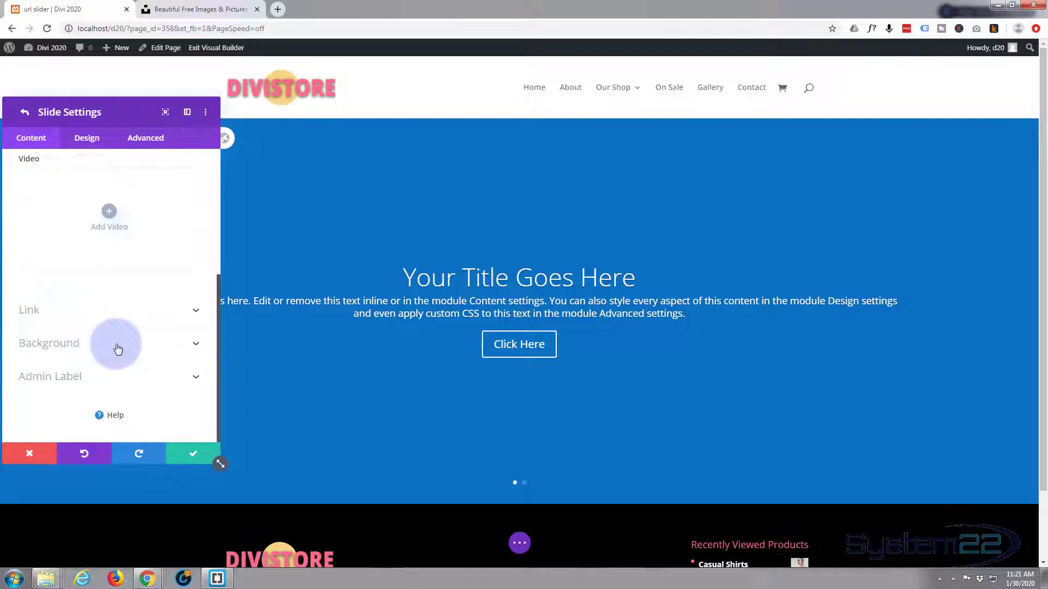
{"action": "left_click", "coordinate": [117, 349]}
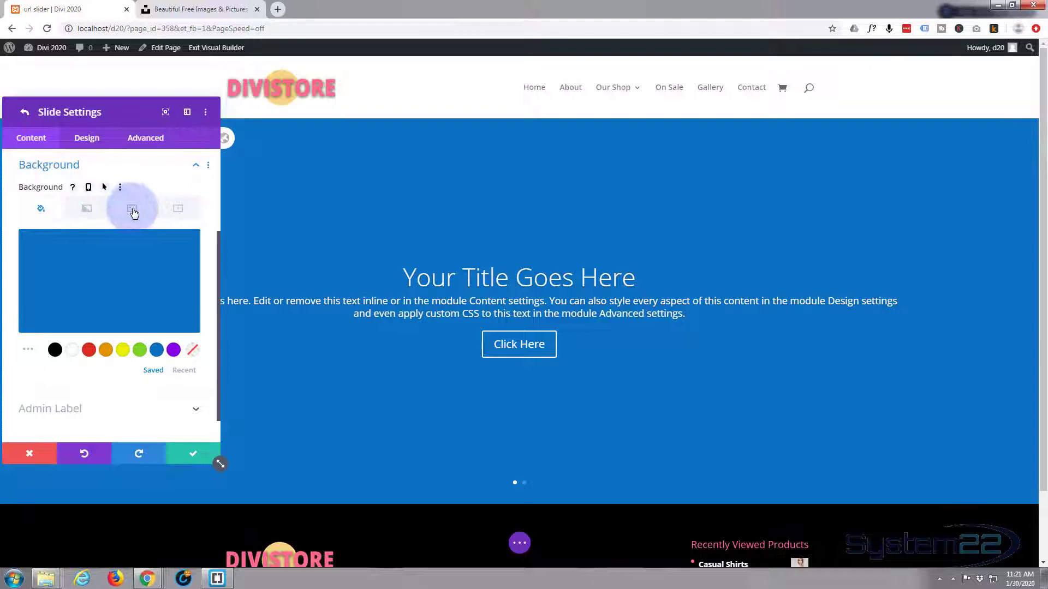
{"action": "left_click", "coordinate": [133, 211]}
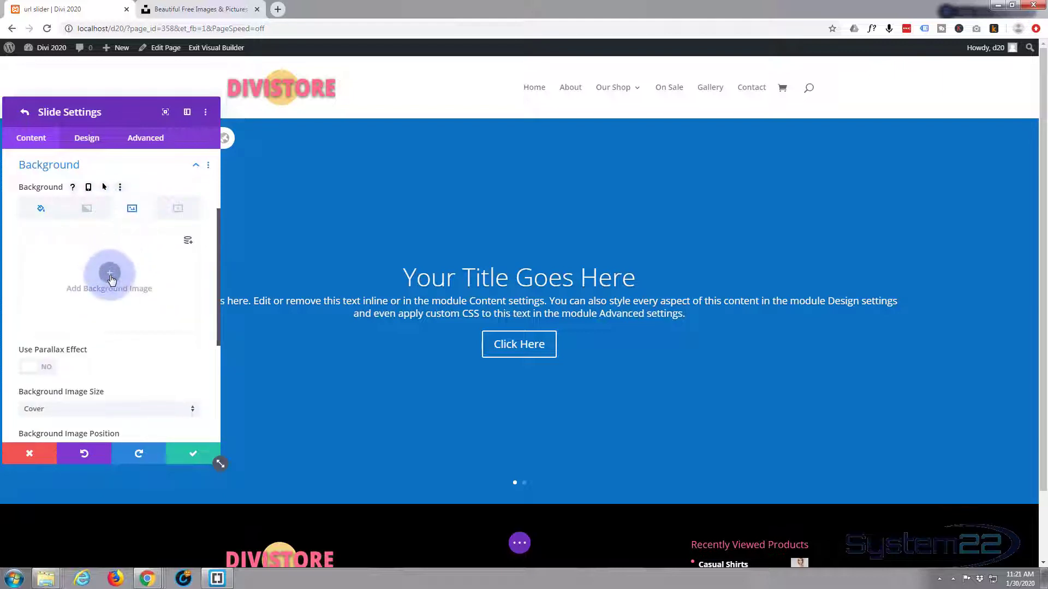
{"action": "left_click", "coordinate": [109, 275]}
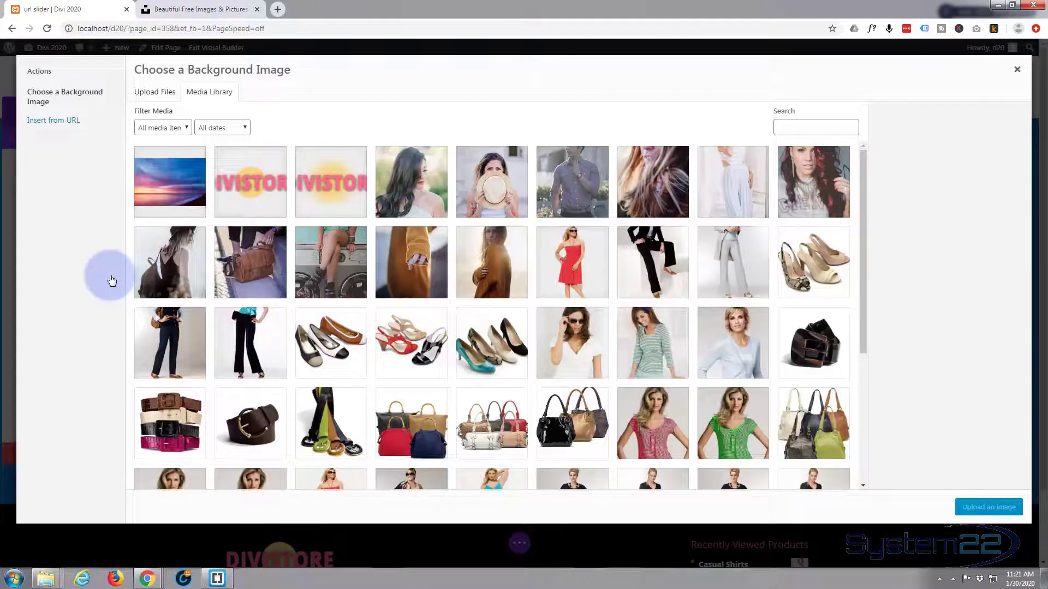
Switch the media dialog to Insert from URL, then go to the Unsplash browser tab.
{"action": "left_click", "coordinate": [50, 122]}
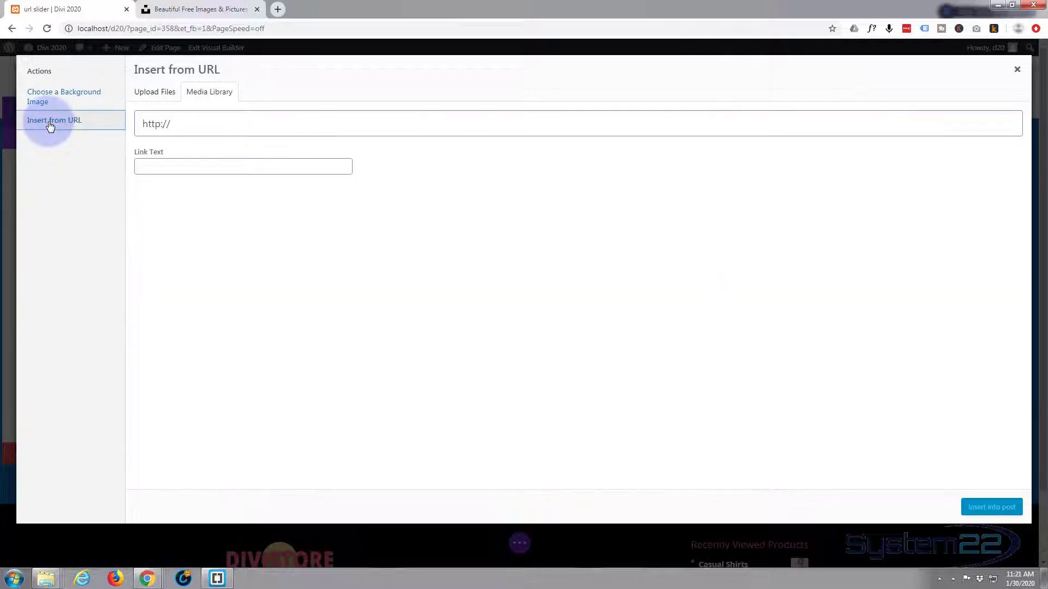
{"action": "left_click", "coordinate": [175, 121]}
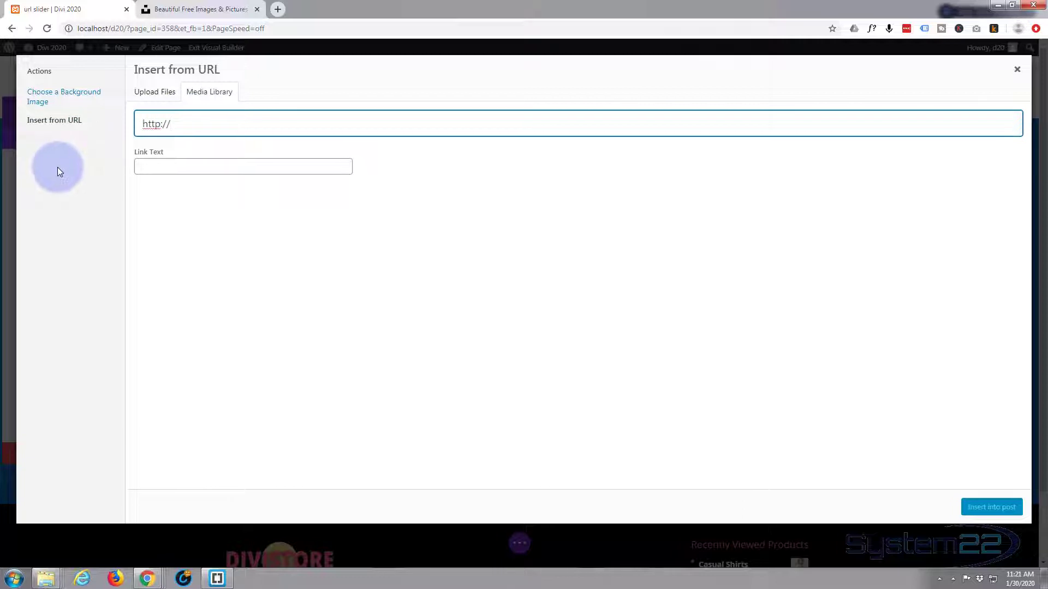
{"action": "left_click", "coordinate": [174, 10]}
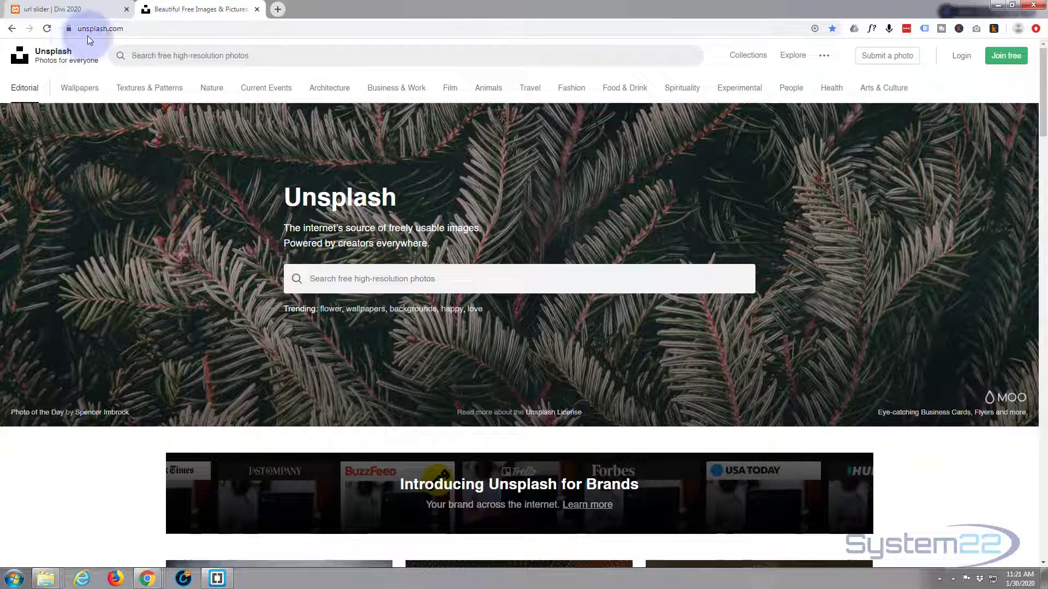
Search Unsplash for 'landscape' photos.
{"action": "left_click", "coordinate": [325, 278]}
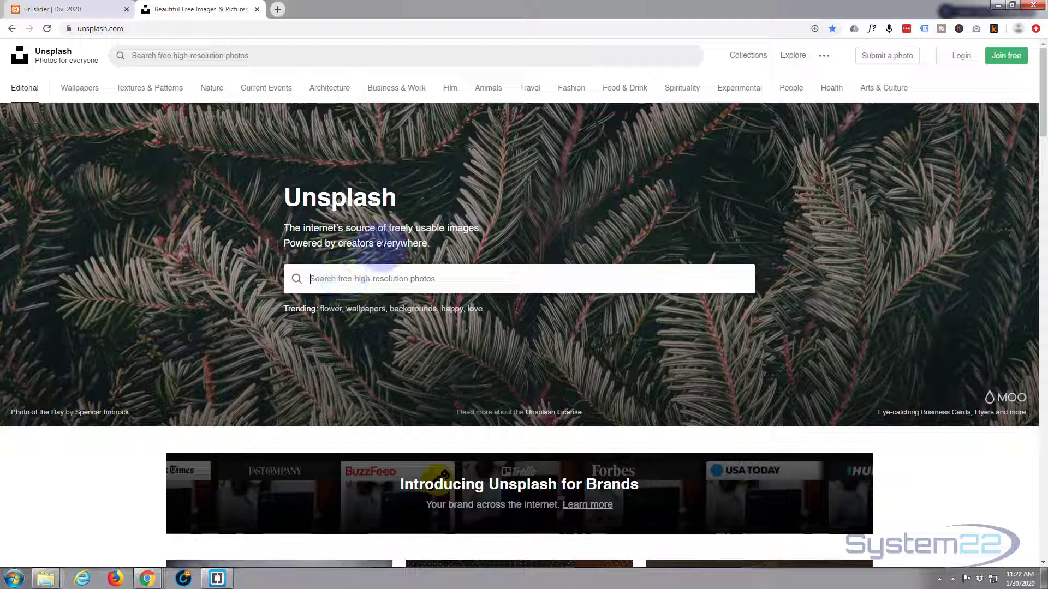
{"action": "type", "text": "l"}
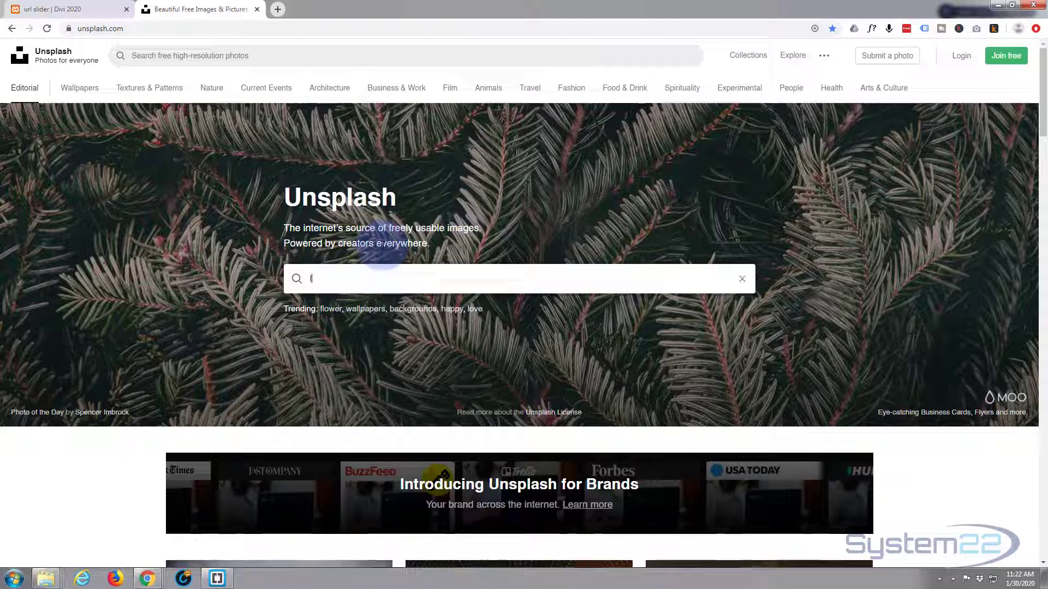
{"action": "type", "text": "andscape"}
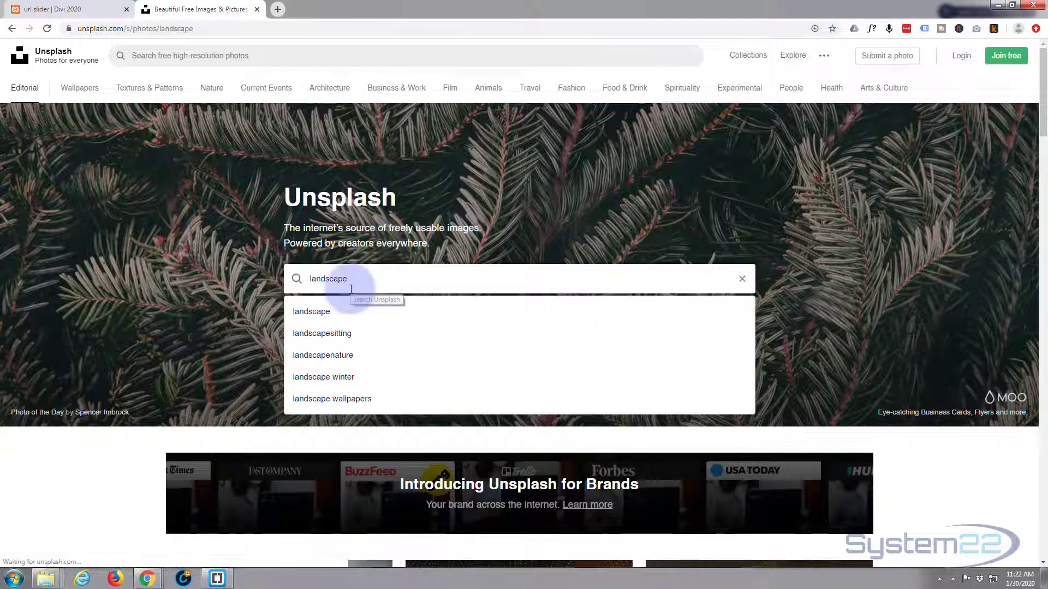
{"action": "key", "text": "Return"}
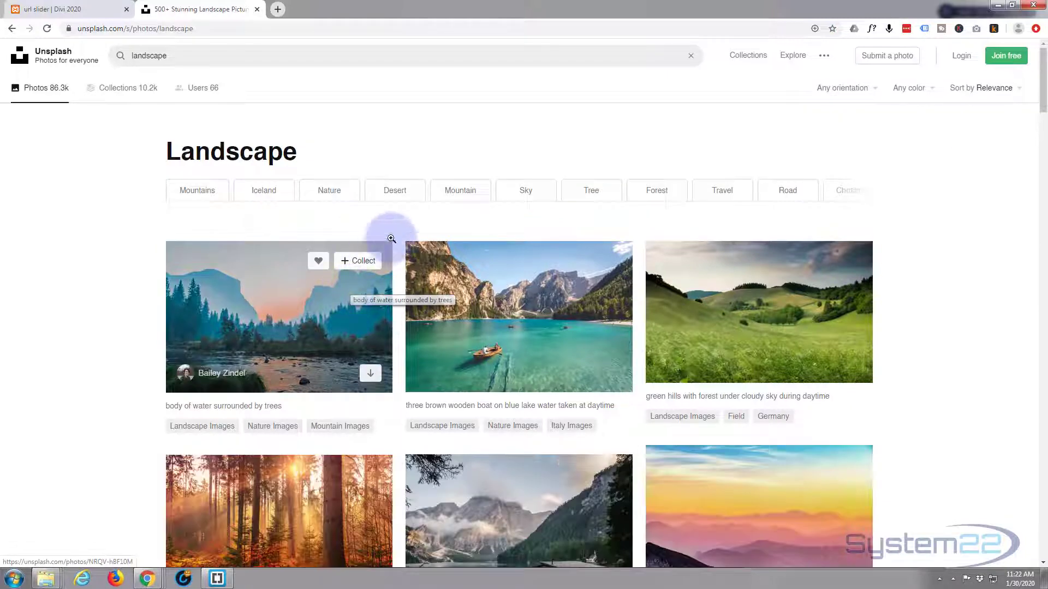
{"action": "scroll", "coordinate": [405, 229], "scroll_direction": "down", "scroll_amount": 4}
{"action": "scroll", "coordinate": [405, 230], "scroll_direction": "down", "scroll_amount": 5}
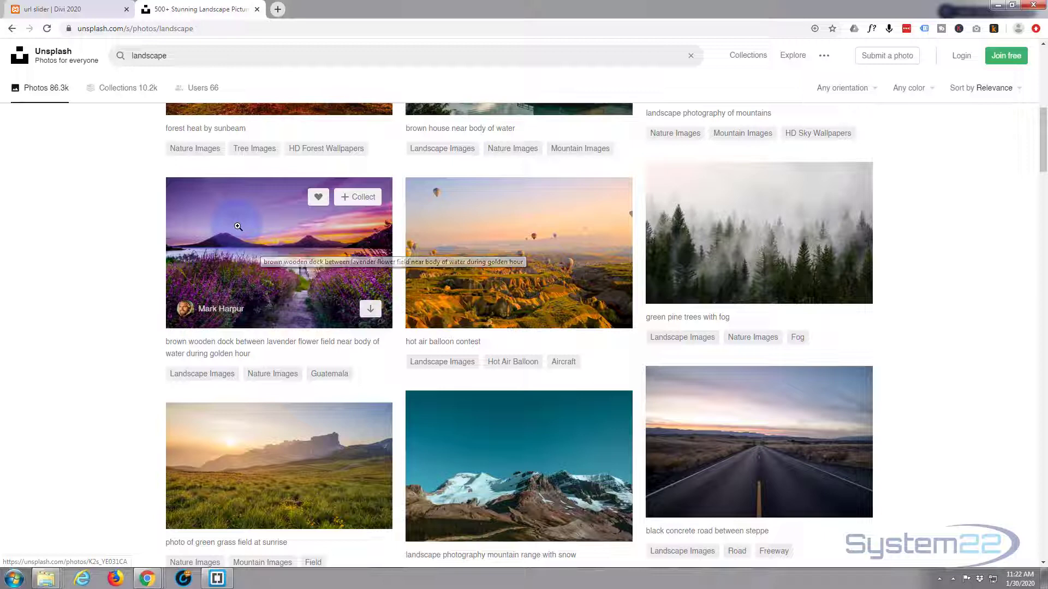
Copy the lavender dock photo's image address and return to the Divi tab.
{"action": "left_click", "coordinate": [238, 226]}
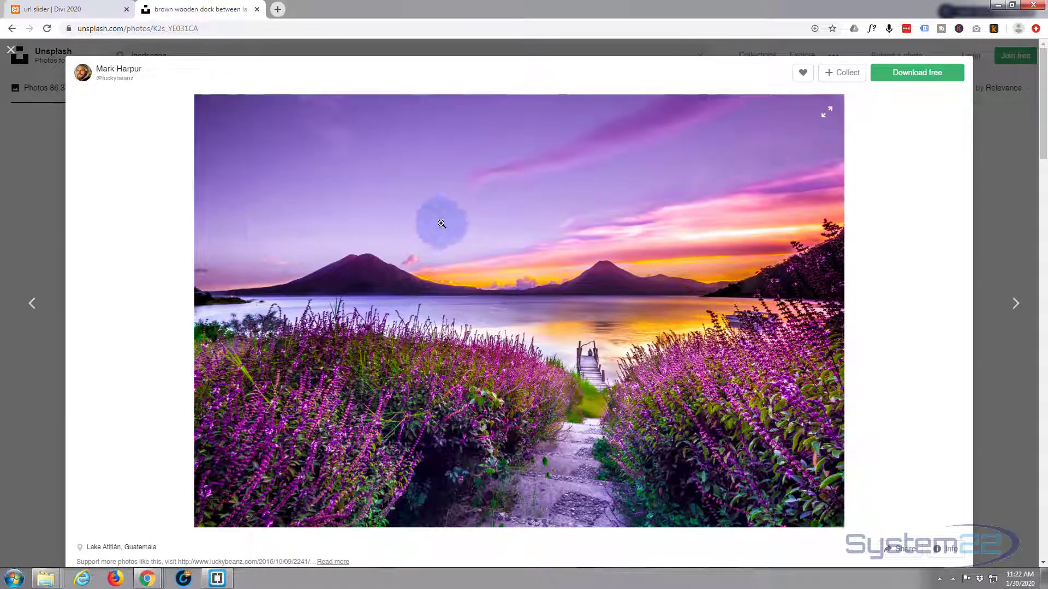
{"action": "right_click", "coordinate": [502, 228]}
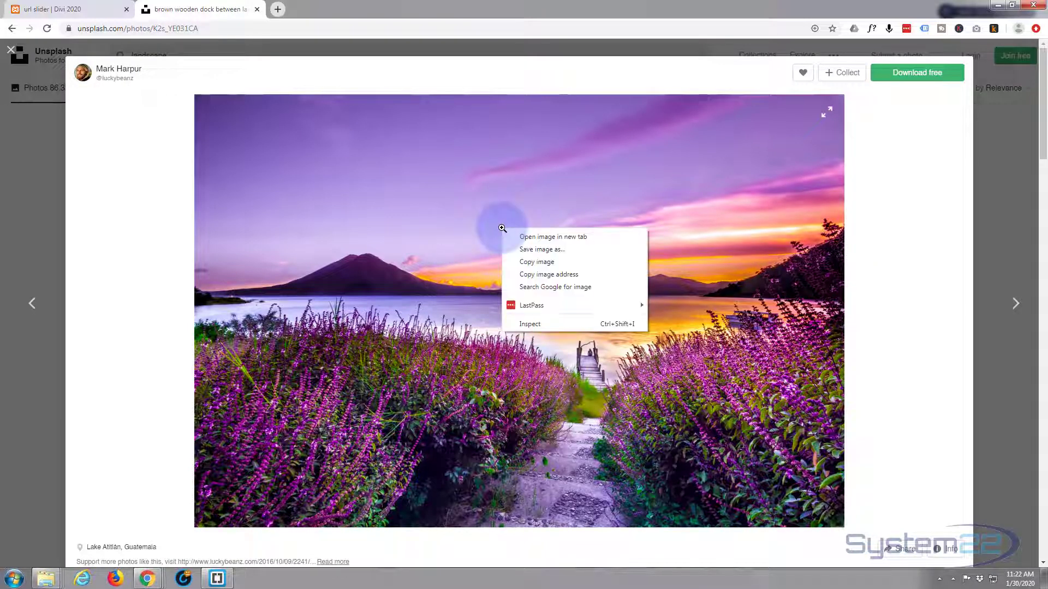
{"action": "left_click", "coordinate": [532, 274]}
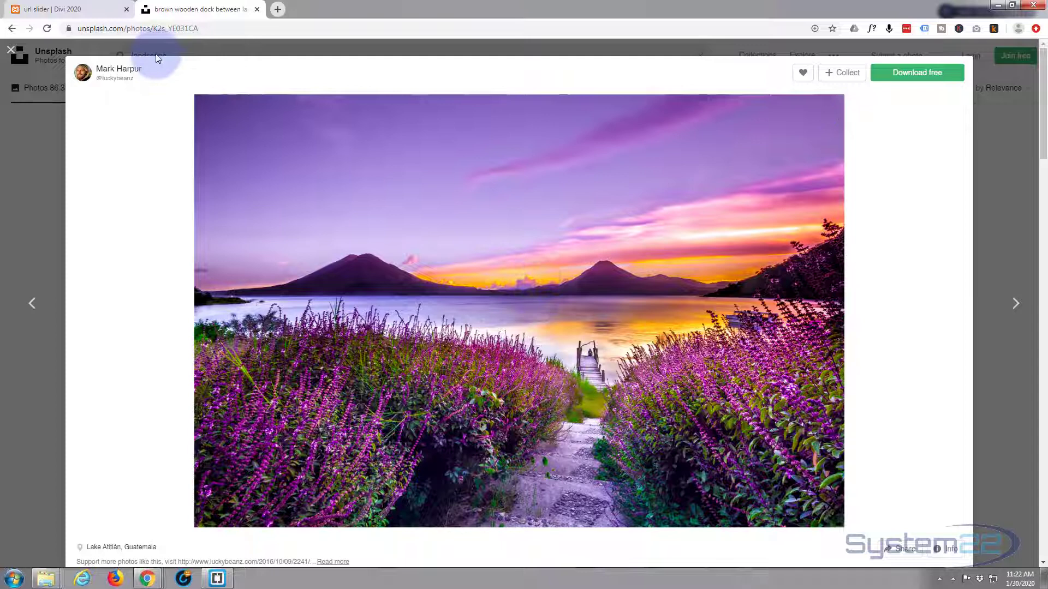
{"action": "left_click", "coordinate": [69, 8]}
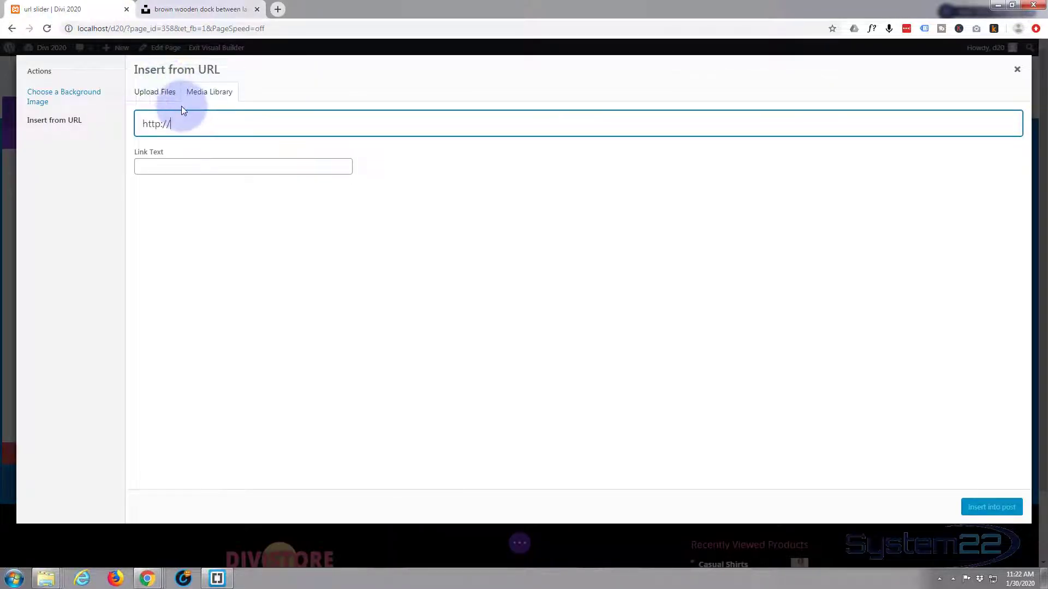
{"action": "left_click_drag", "start_coordinate": [173, 124], "coordinate": [124, 135]}
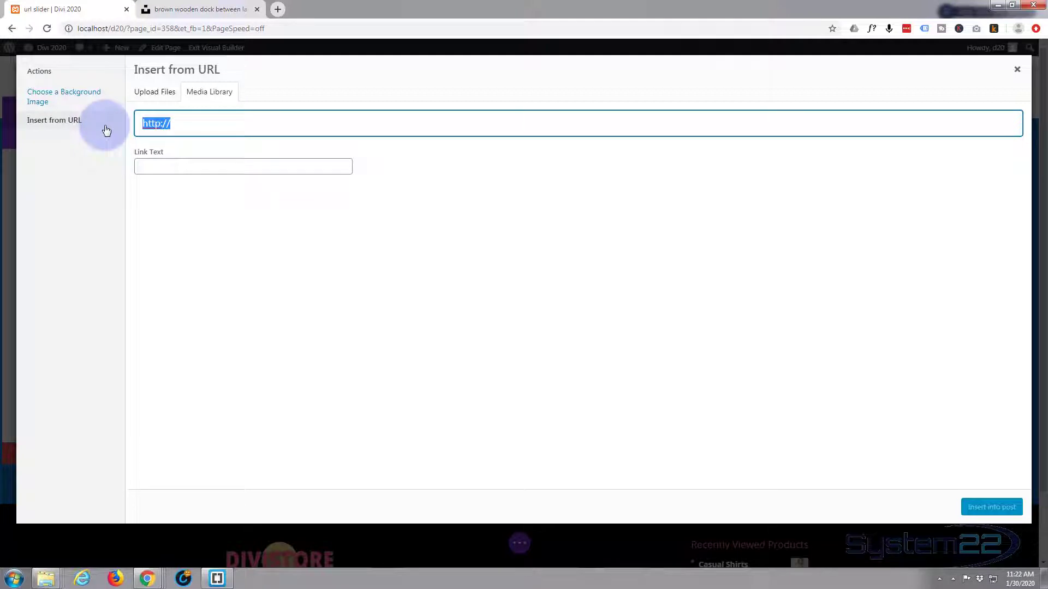
{"action": "key", "text": "ctrl+v"}
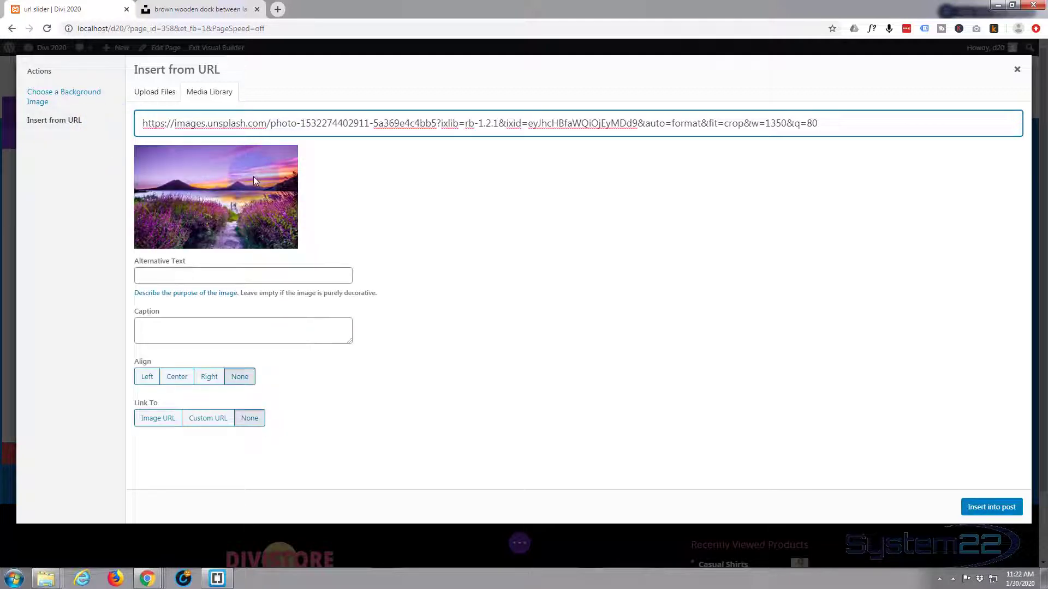
{"action": "left_click", "coordinate": [990, 507]}
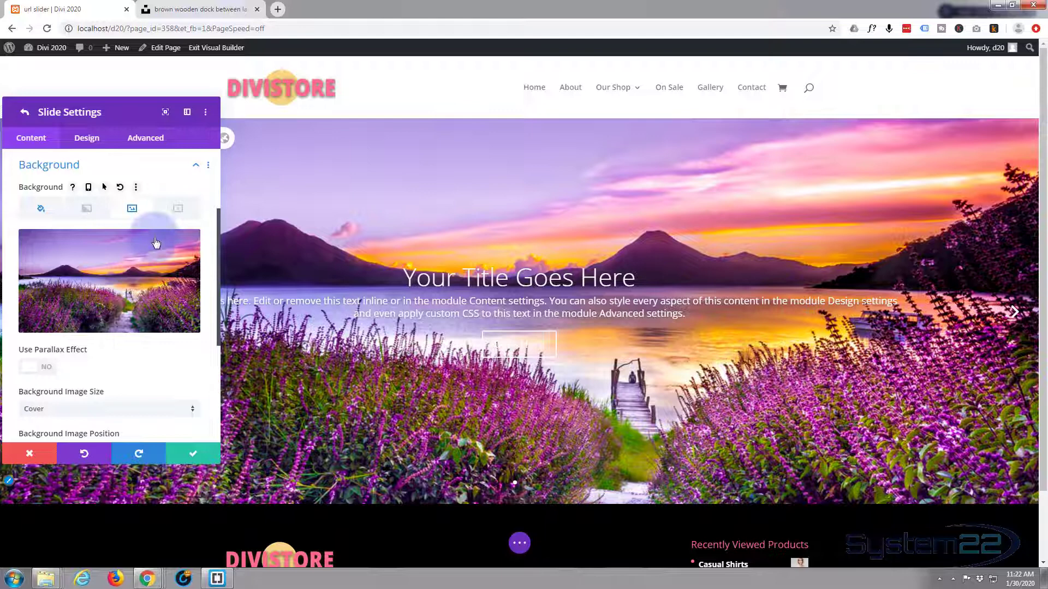
Set the first slide's Background Image Blend to Multiply and save the slide.
{"action": "left_click", "coordinate": [31, 219]}
{"action": "left_click", "coordinate": [131, 209]}
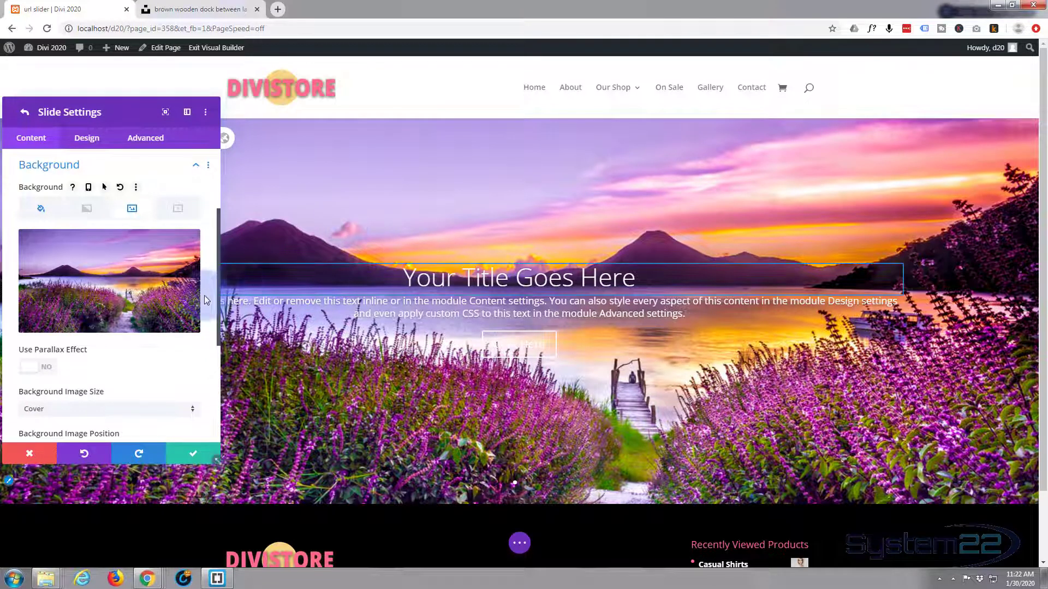
{"action": "left_click", "coordinate": [167, 332]}
{"action": "scroll", "coordinate": [171, 346], "scroll_direction": "down", "scroll_amount": 4}
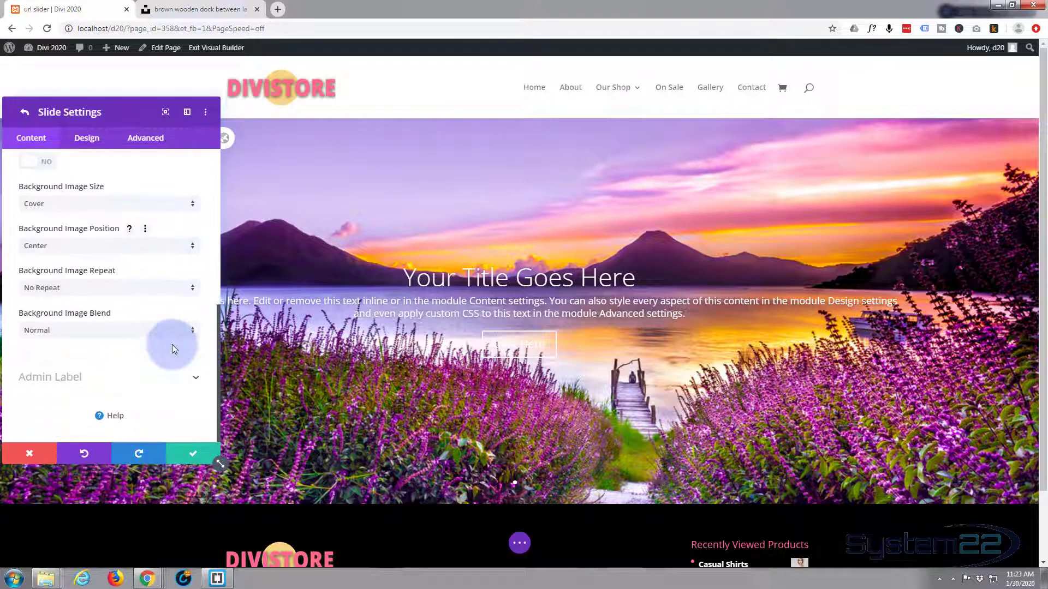
{"action": "left_click", "coordinate": [111, 331]}
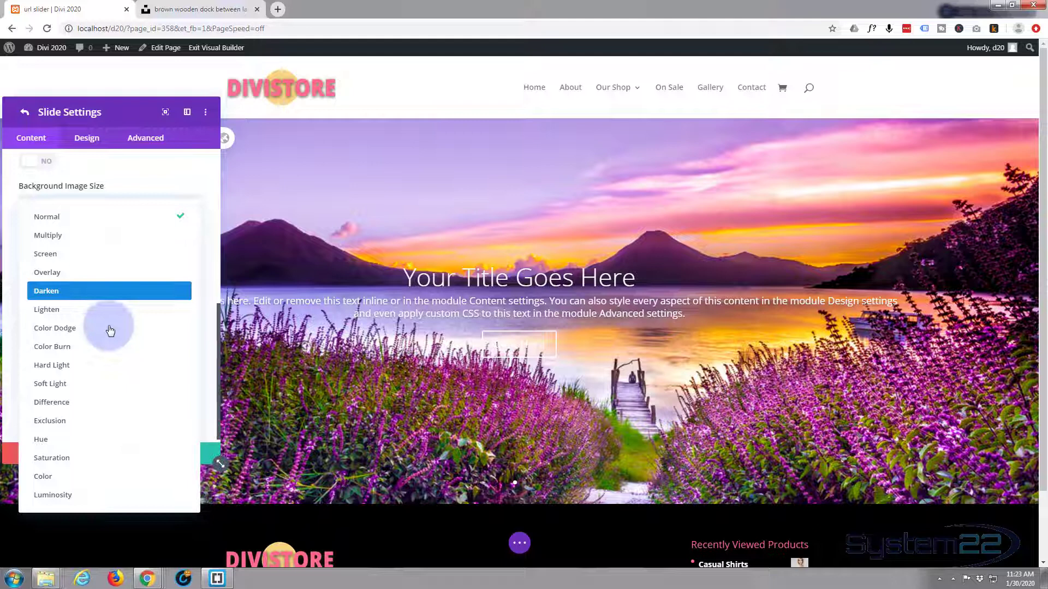
{"action": "left_click", "coordinate": [50, 236]}
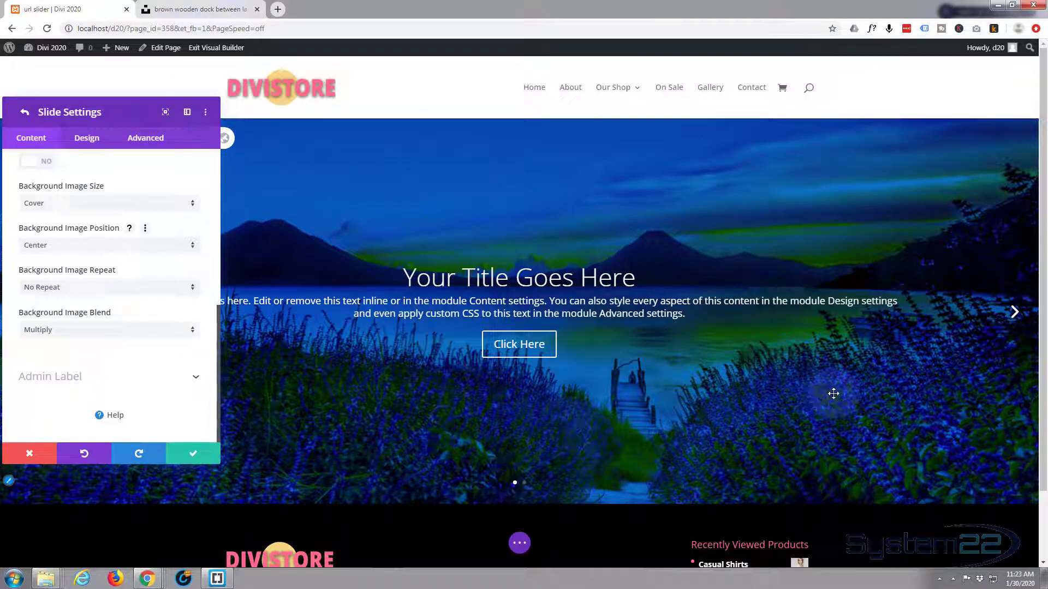
{"action": "left_click", "coordinate": [194, 456]}
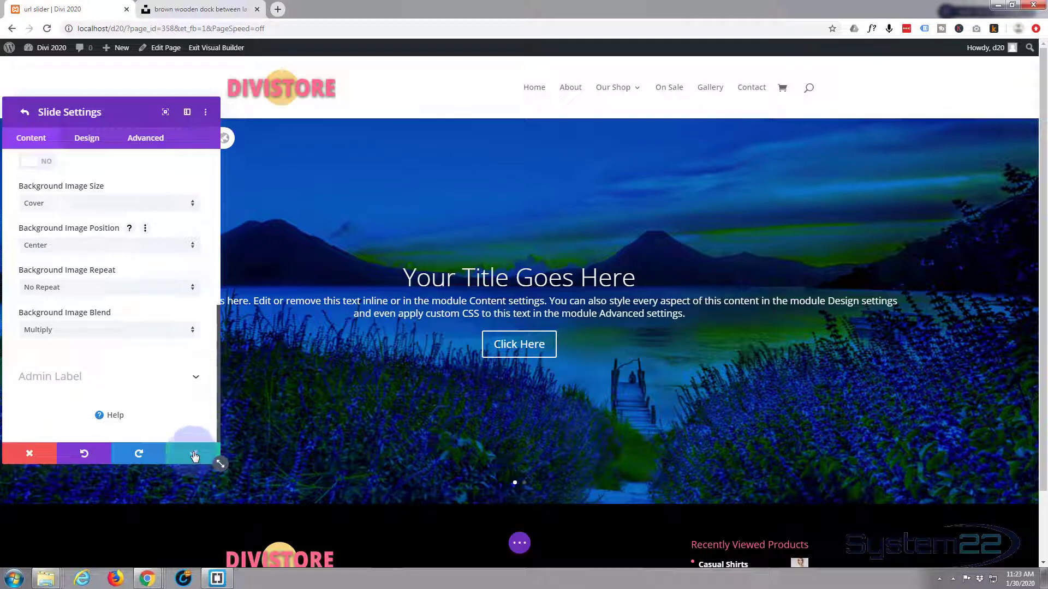
{"action": "left_click", "coordinate": [193, 456]}
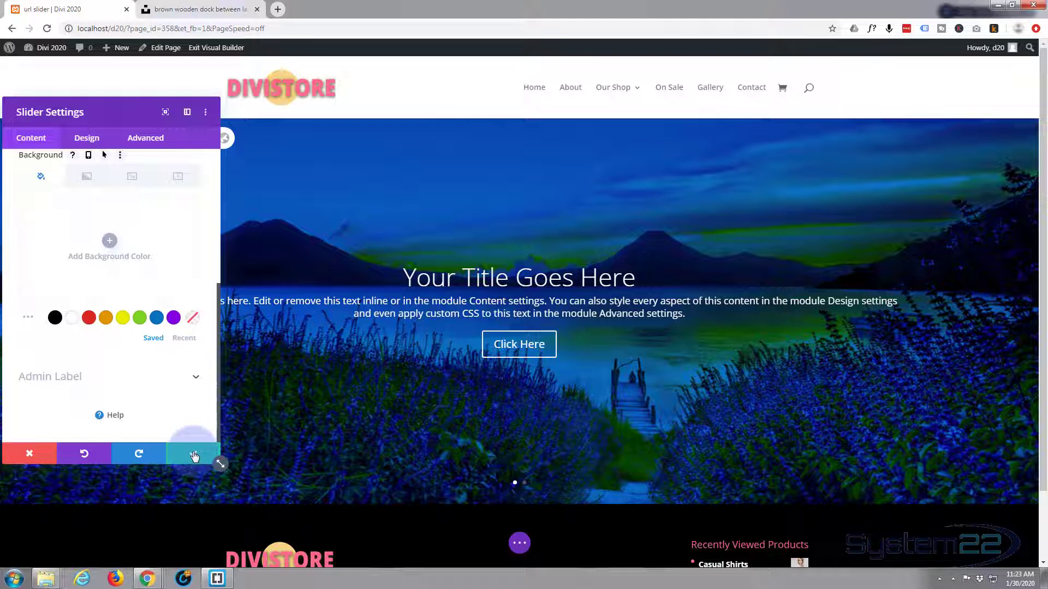
{"action": "scroll", "coordinate": [179, 392], "scroll_direction": "up", "scroll_amount": 5}
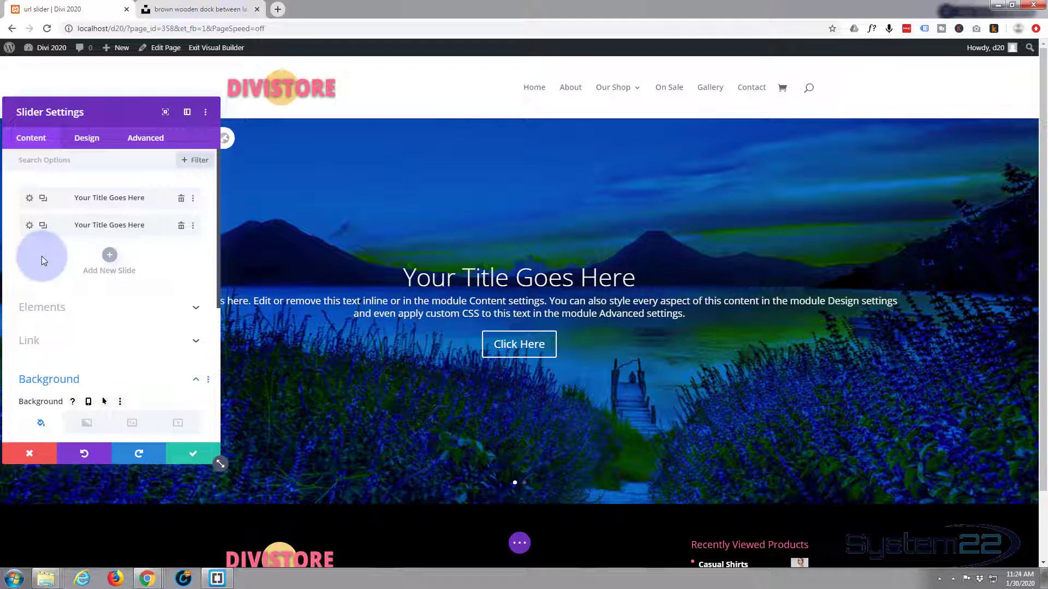
From the landscape results, open the Wanaka tree-in-lake photo and copy its image address.
{"action": "left_click", "coordinate": [30, 226]}
{"action": "left_click", "coordinate": [183, 11]}
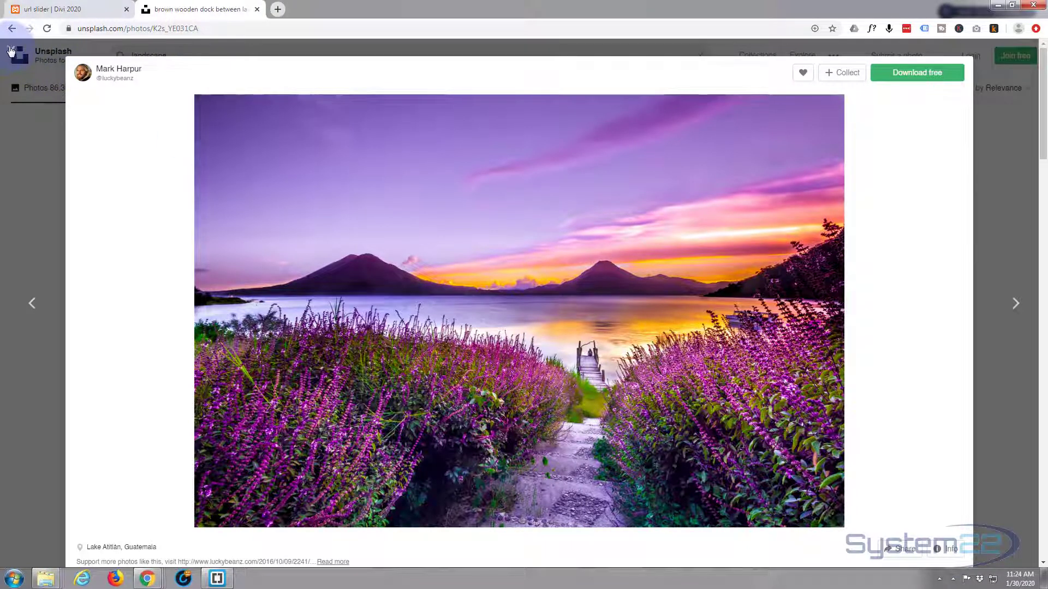
{"action": "left_click", "coordinate": [11, 28]}
{"action": "scroll", "coordinate": [219, 265], "scroll_direction": "down", "scroll_amount": 15}
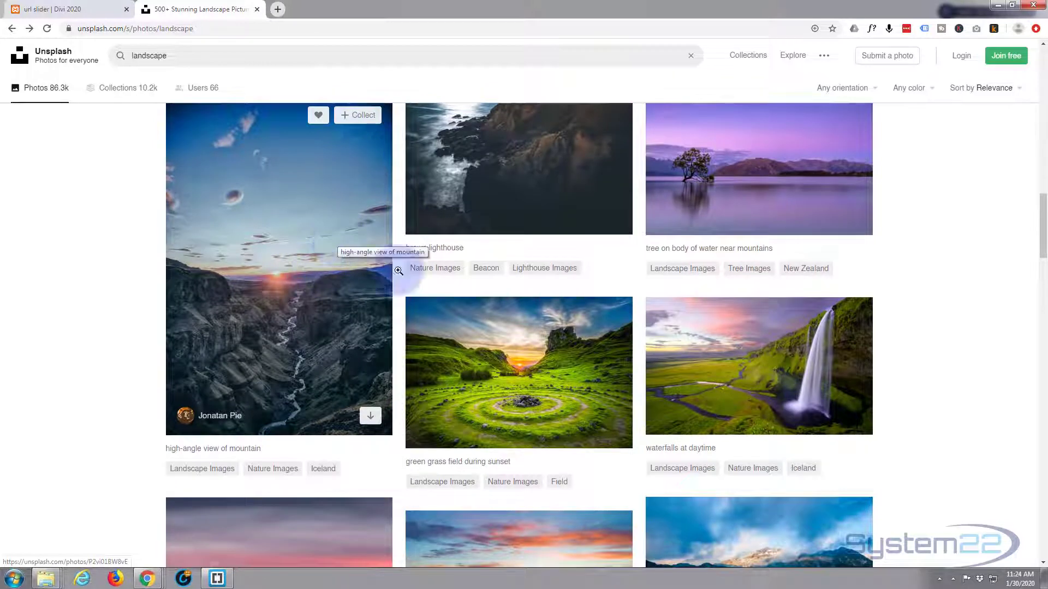
{"action": "scroll", "coordinate": [491, 229], "scroll_direction": "down", "scroll_amount": 1}
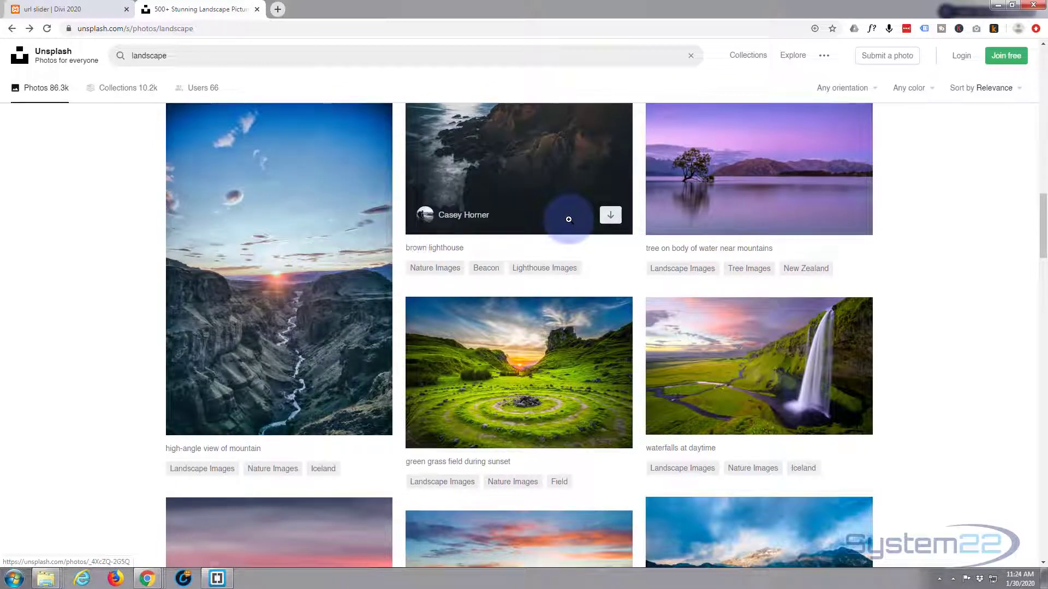
{"action": "left_click", "coordinate": [752, 182]}
{"action": "right_click", "coordinate": [403, 238]}
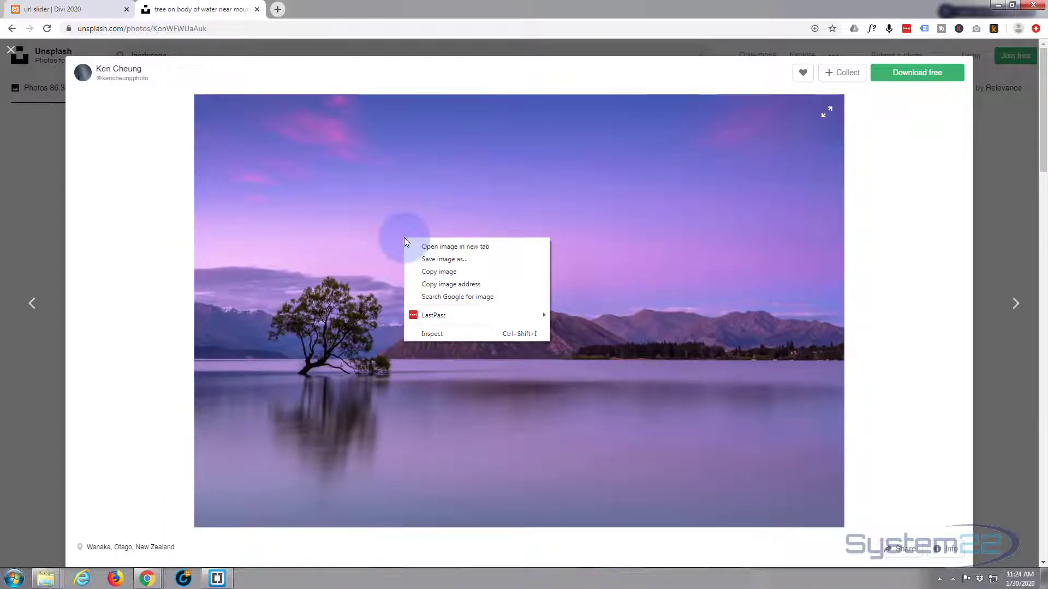
{"action": "left_click", "coordinate": [460, 286]}
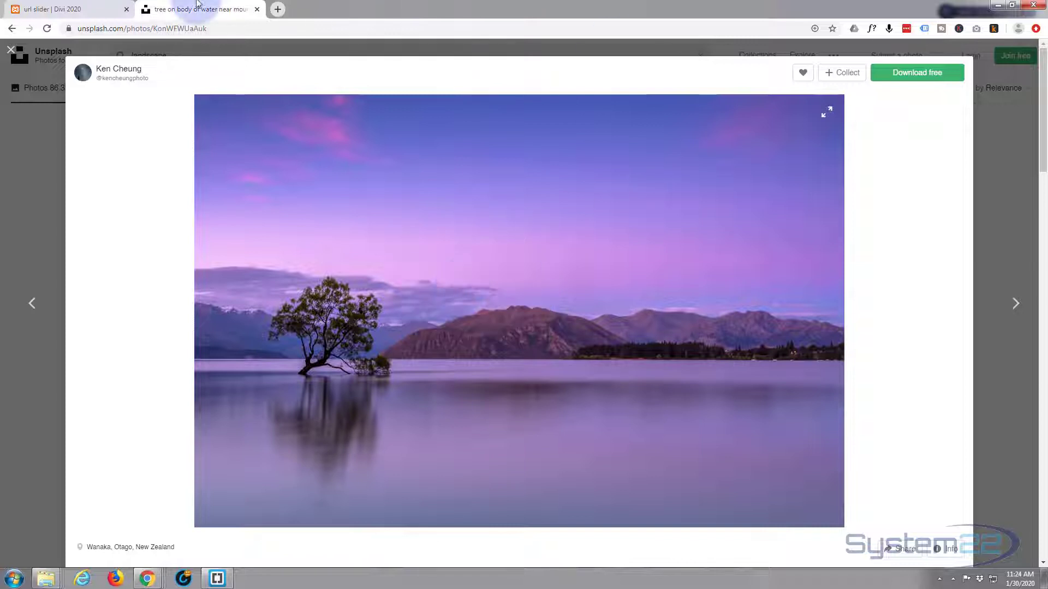
Set the second slide's background to the Wanaka tree-in-lake Unsplash photo, inserted from its pasted URL.
{"action": "left_click", "coordinate": [57, 11]}
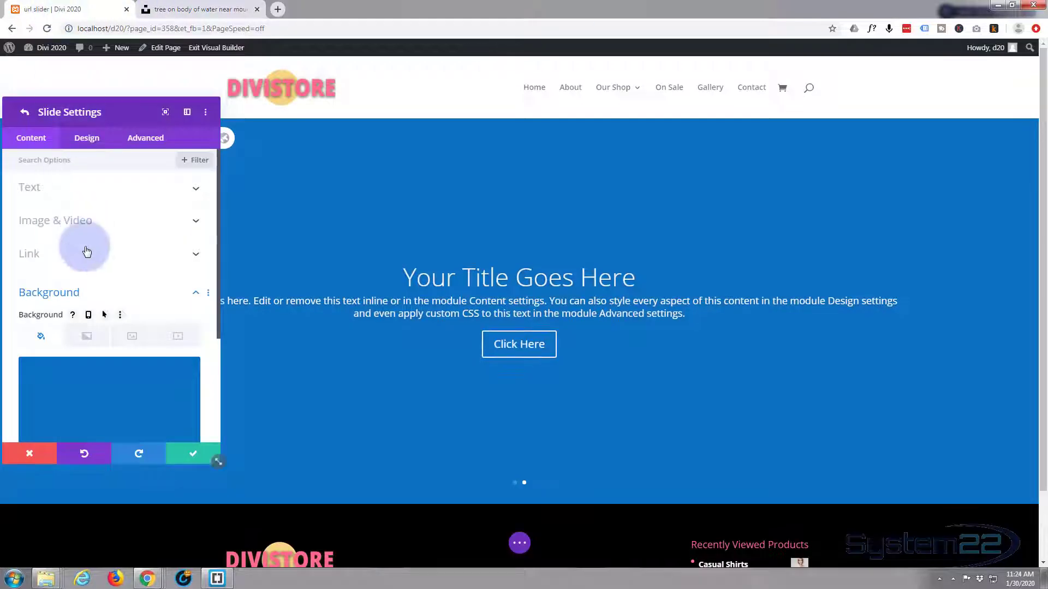
{"action": "scroll", "coordinate": [103, 275], "scroll_direction": "down", "scroll_amount": 2}
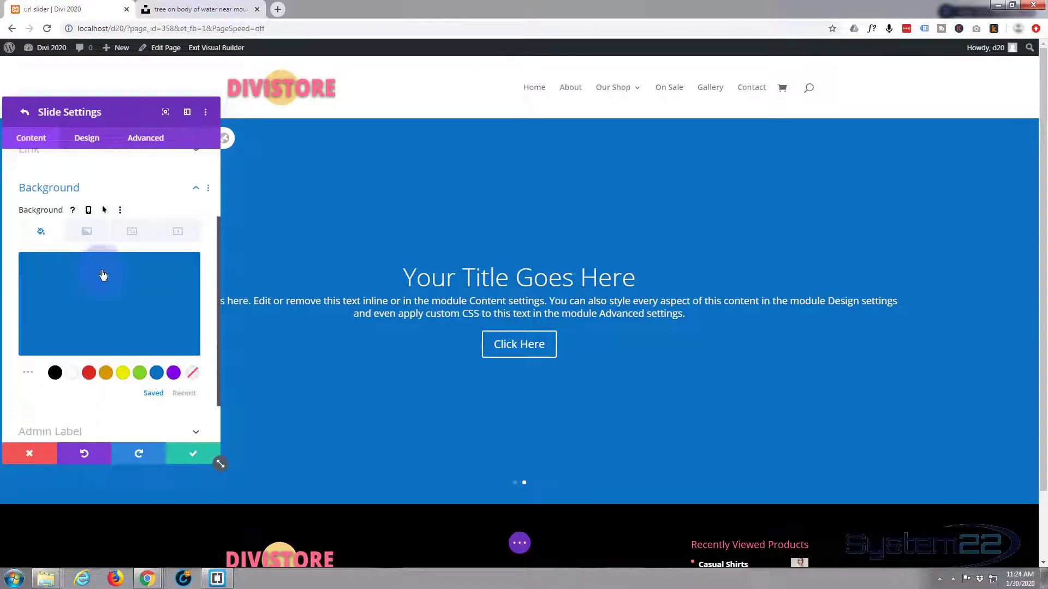
{"action": "left_click", "coordinate": [134, 231]}
{"action": "left_click", "coordinate": [110, 292]}
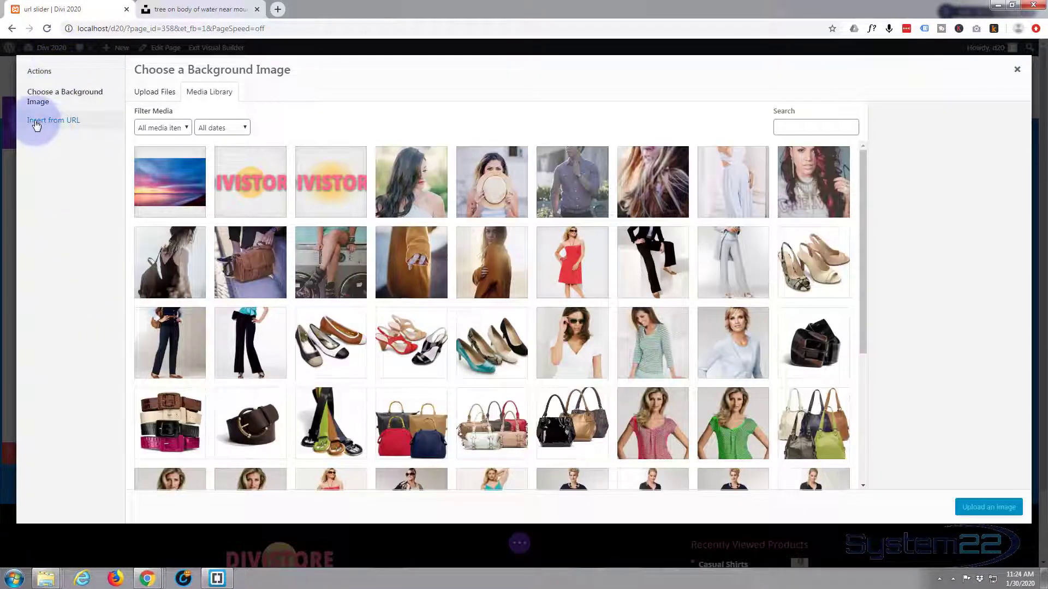
{"action": "left_click", "coordinate": [60, 120]}
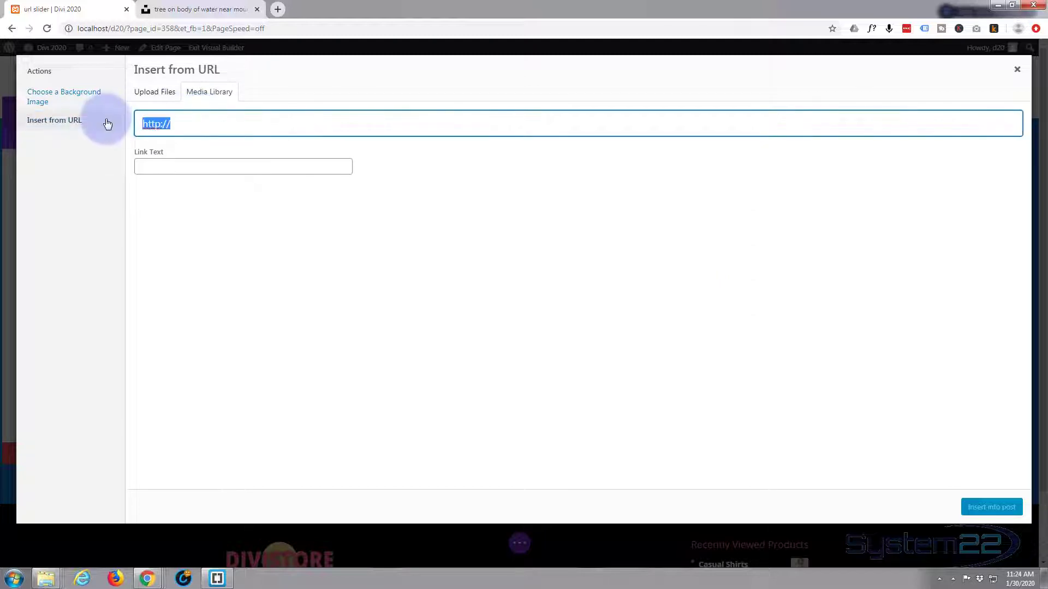
{"action": "key", "text": "ctrl+v"}
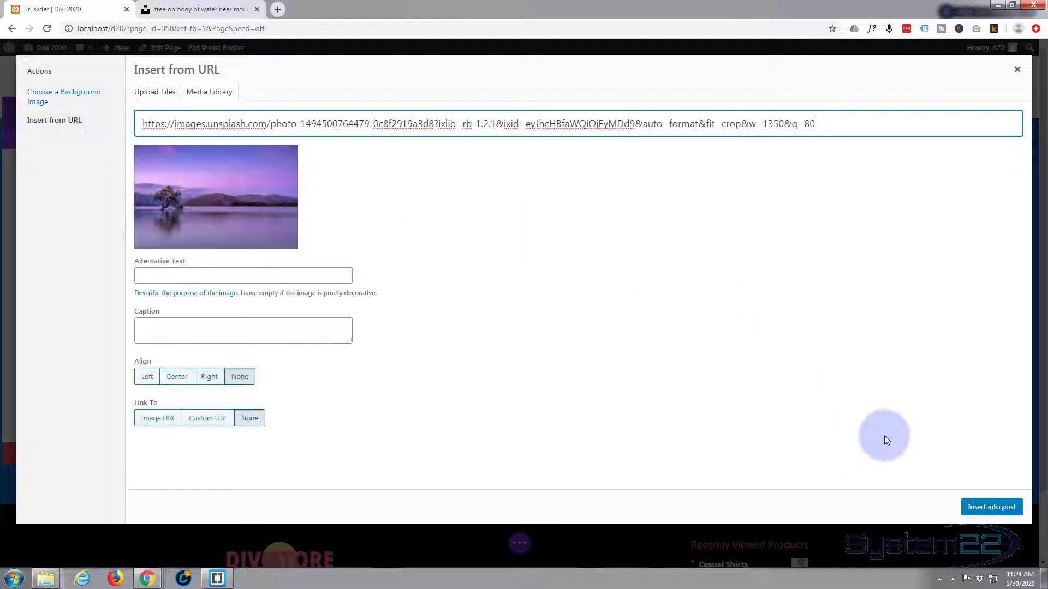
{"action": "left_click", "coordinate": [991, 506]}
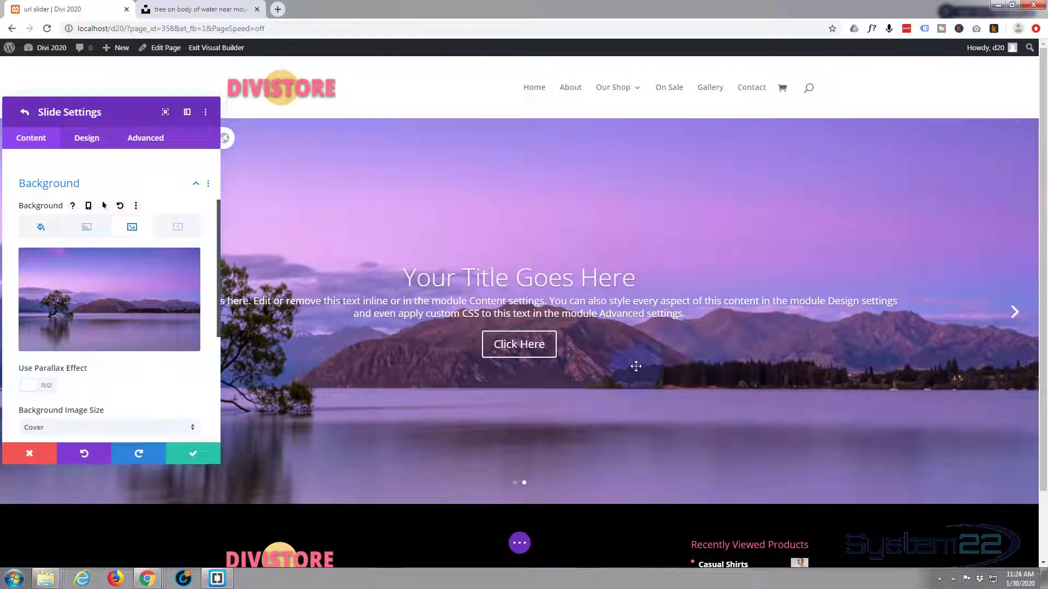
Embed the YouTube video on VH and VW measurements in the second slide from its pasted URL.
{"action": "mouse_move", "coordinate": [81, 284]}
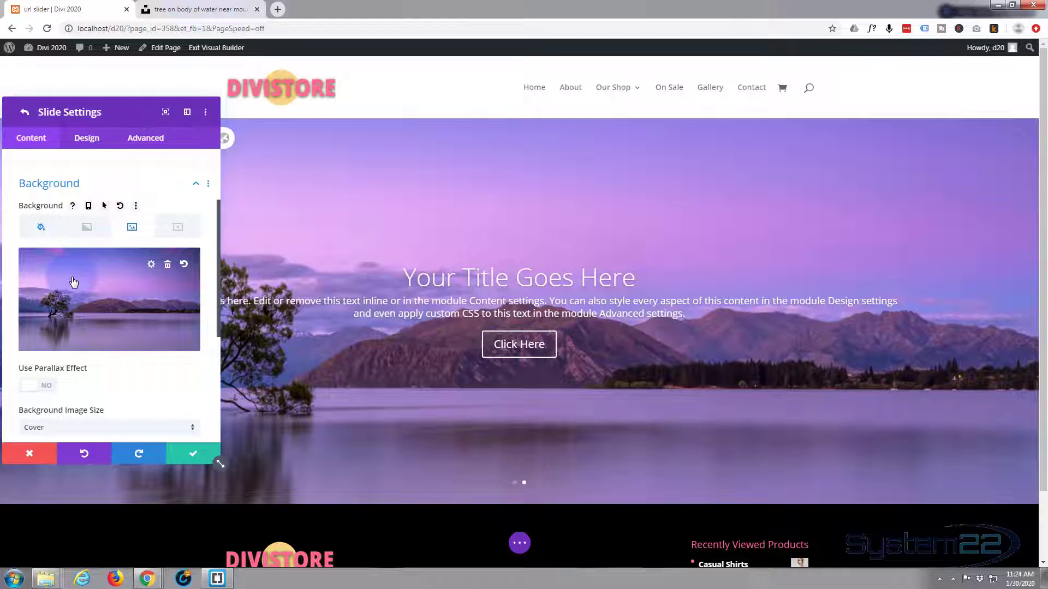
{"action": "scroll", "coordinate": [72, 284], "scroll_direction": "up", "scroll_amount": 3}
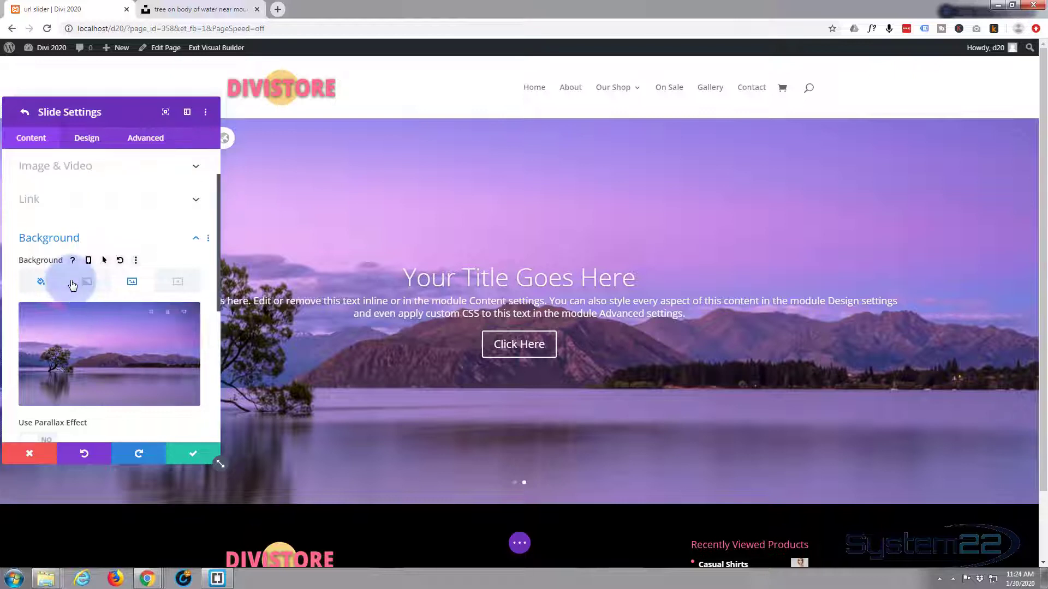
{"action": "left_click", "coordinate": [105, 221]}
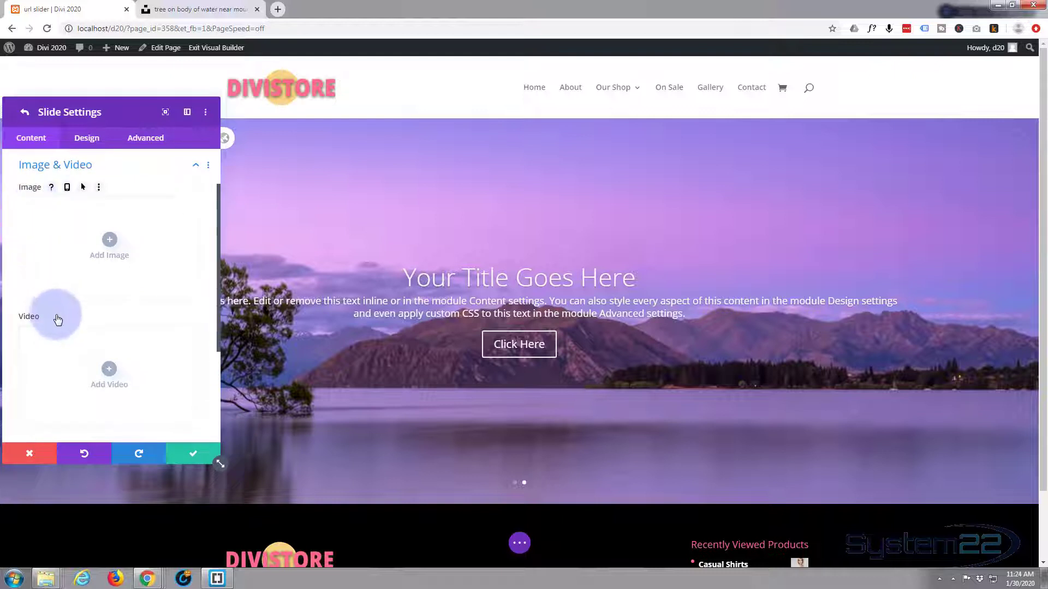
{"action": "scroll", "coordinate": [65, 322], "scroll_direction": "down", "scroll_amount": 1}
{"action": "left_click", "coordinate": [106, 317]}
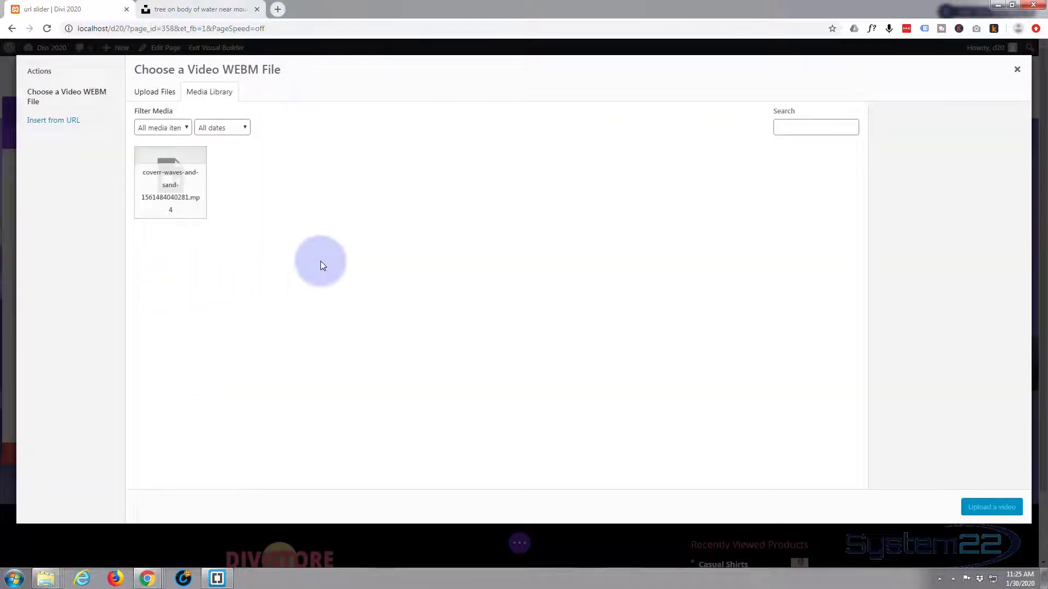
{"action": "left_click", "coordinate": [39, 121]}
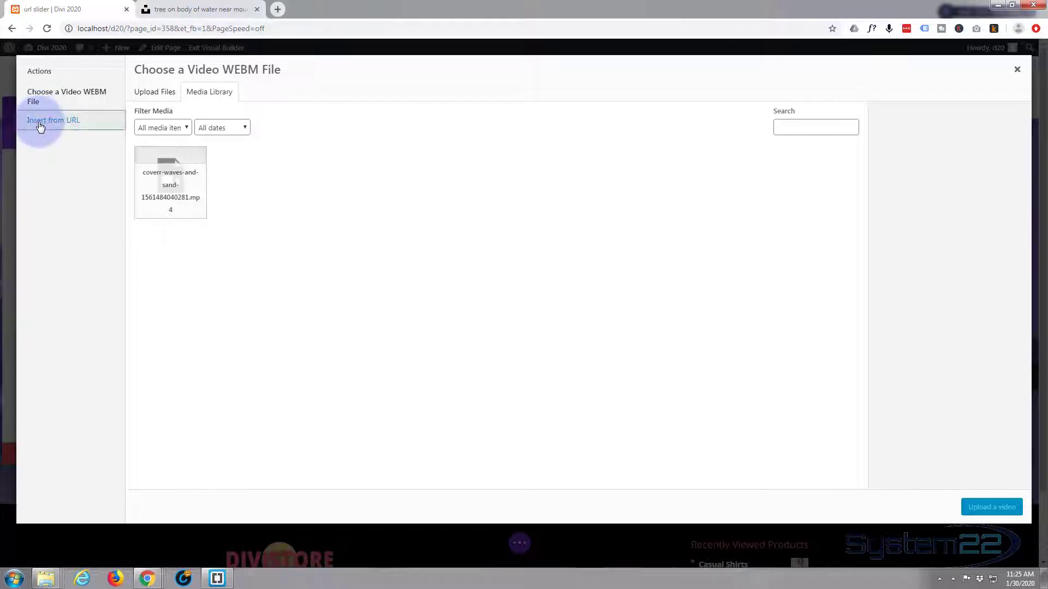
{"action": "left_click_drag", "start_coordinate": [169, 123], "coordinate": [131, 124]}
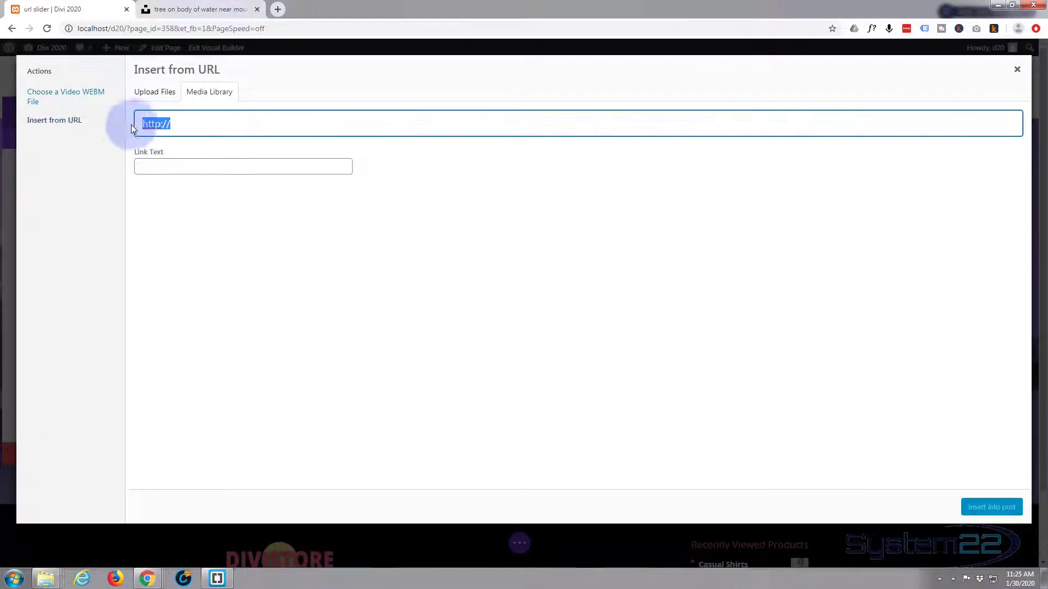
{"action": "key", "text": "ctrl+v"}
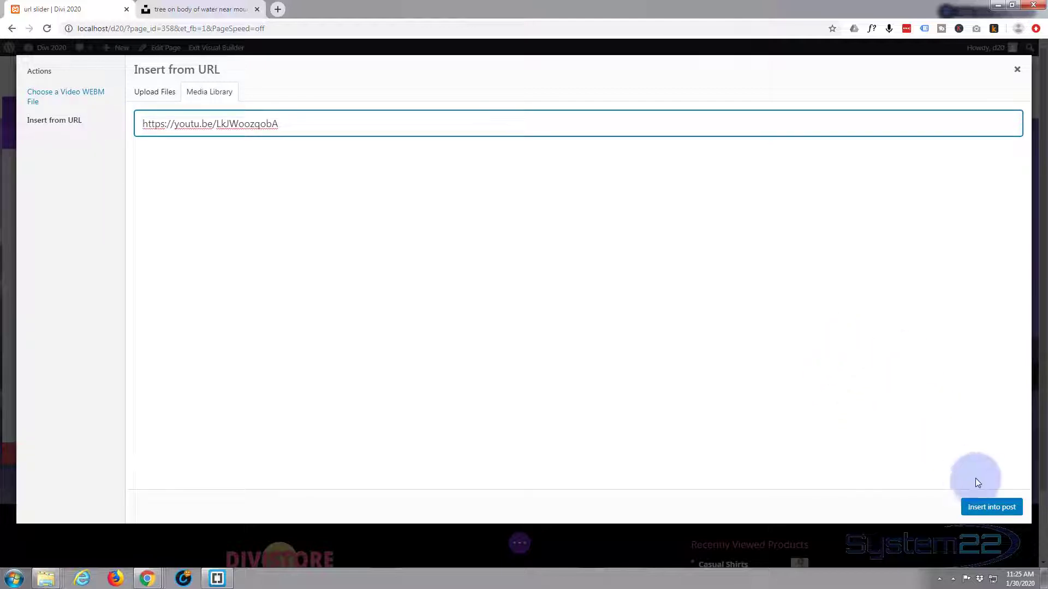
{"action": "left_click", "coordinate": [991, 507]}
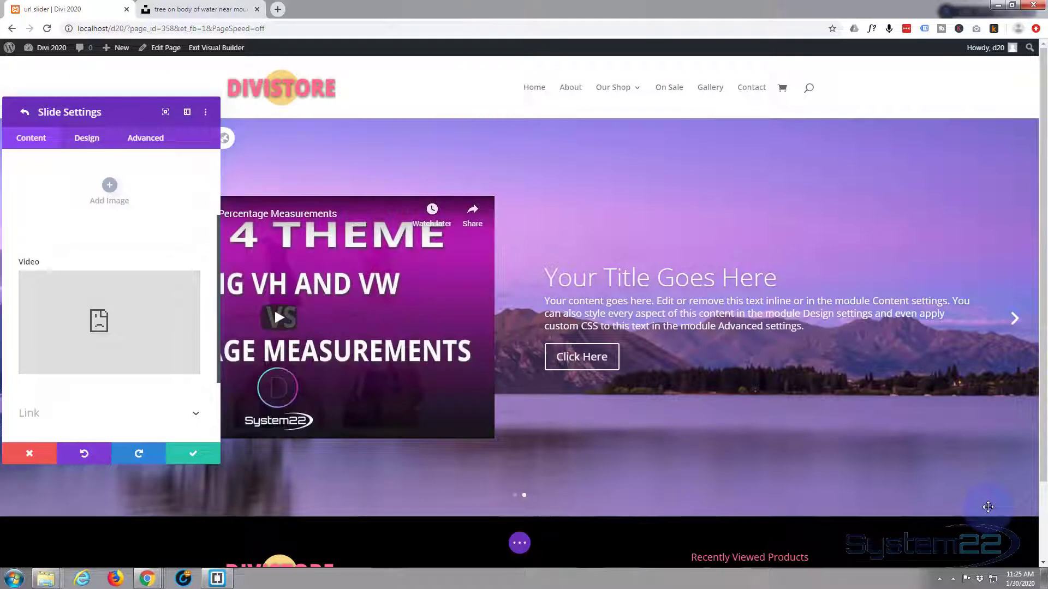
Save the slide, then turn on the slider's automatic animation at 5000 ms and save.
{"action": "left_click", "coordinate": [200, 463]}
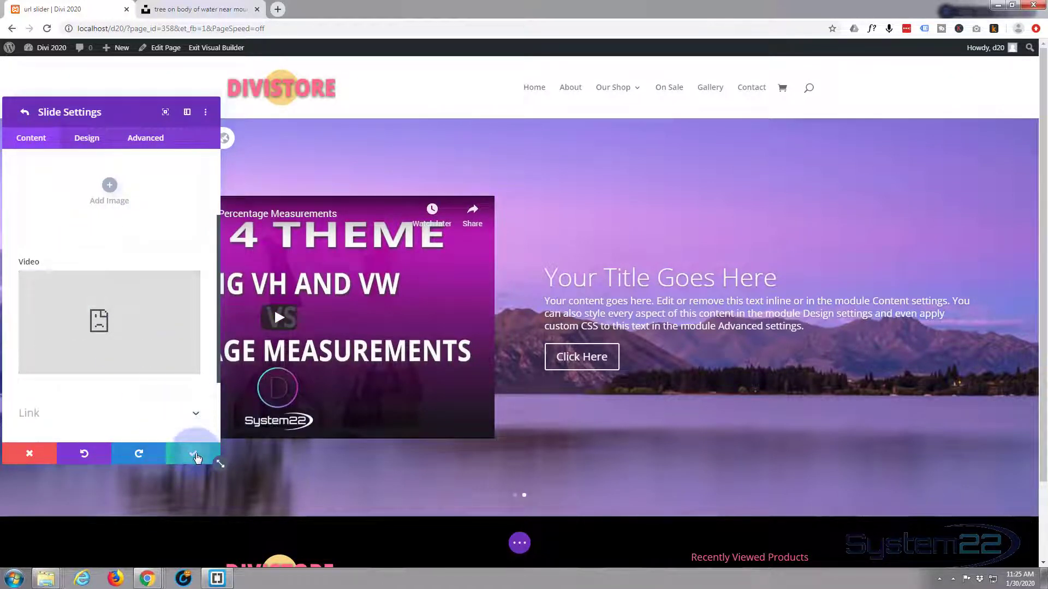
{"action": "left_click", "coordinate": [197, 458]}
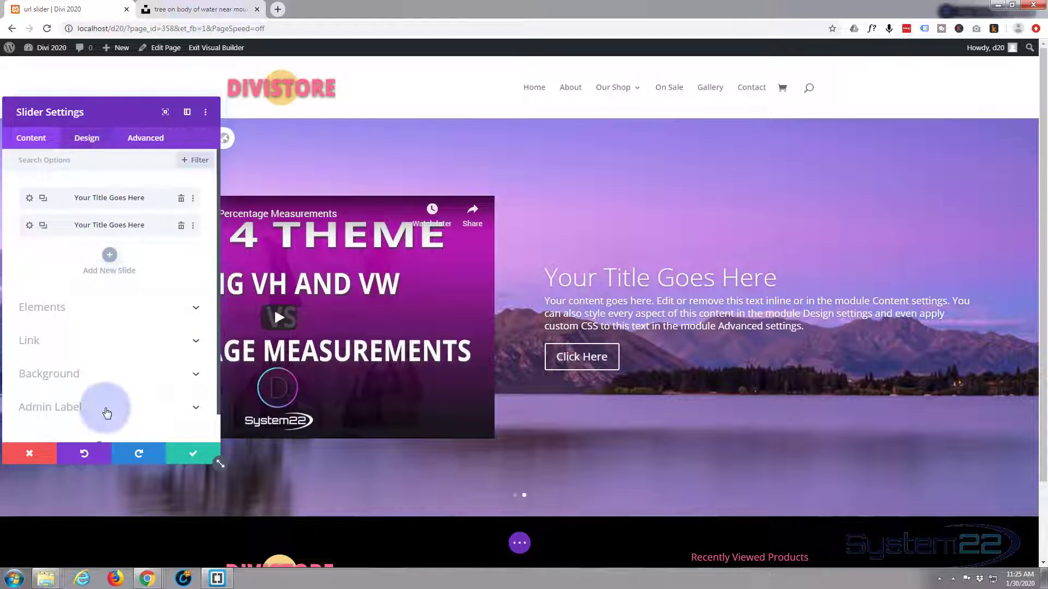
{"action": "left_click", "coordinate": [87, 143]}
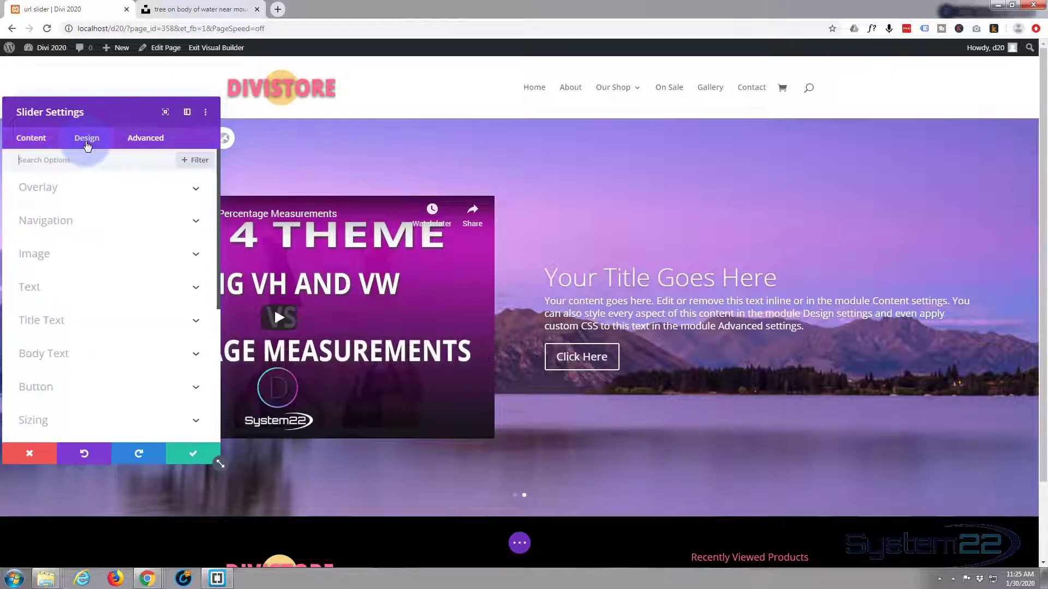
{"action": "scroll", "coordinate": [113, 246], "scroll_direction": "down", "scroll_amount": 4}
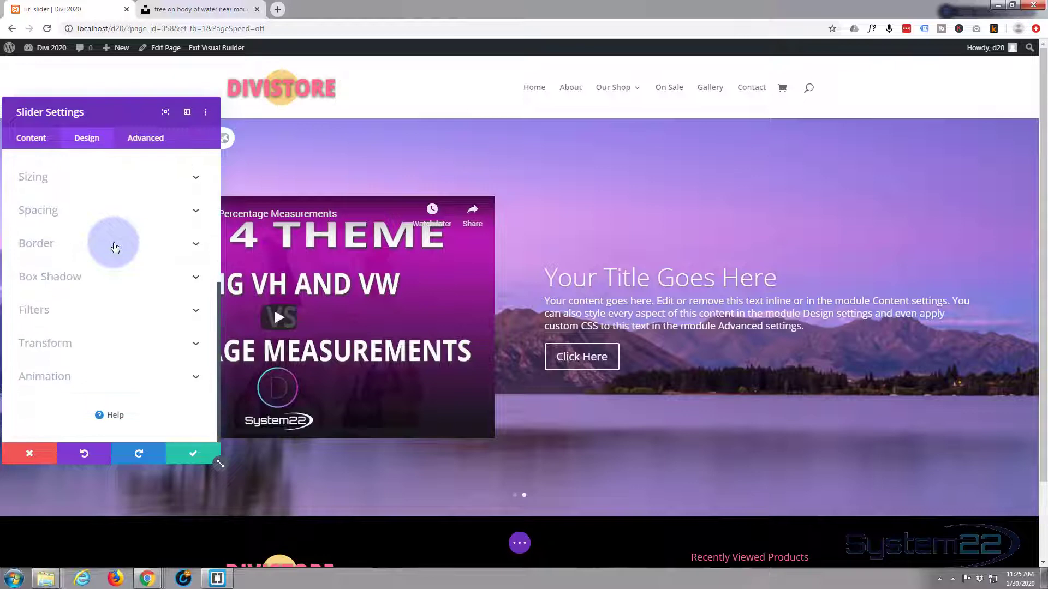
{"action": "left_click", "coordinate": [101, 377]}
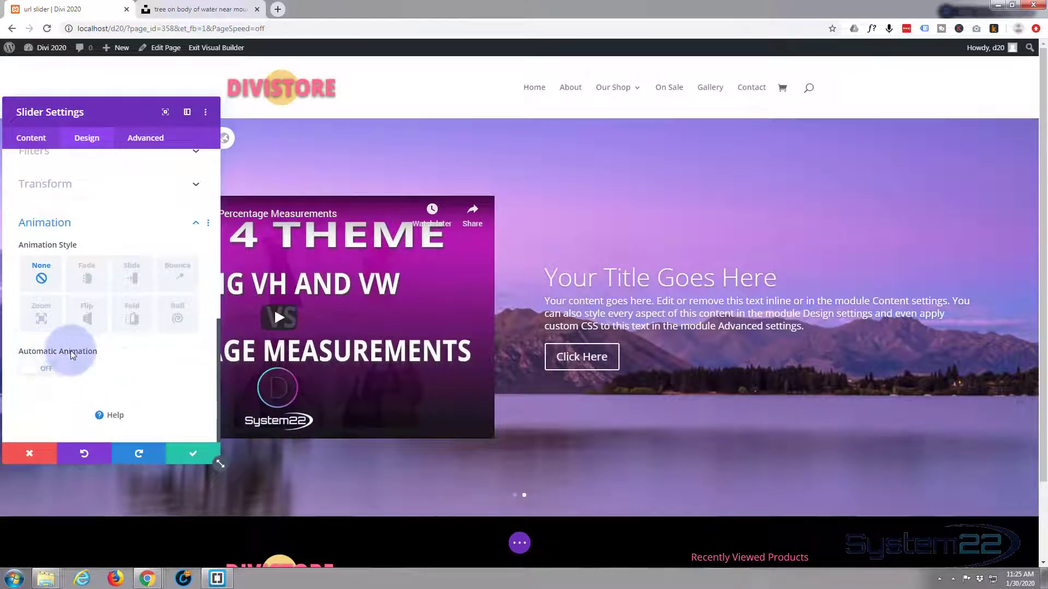
{"action": "left_click", "coordinate": [39, 370]}
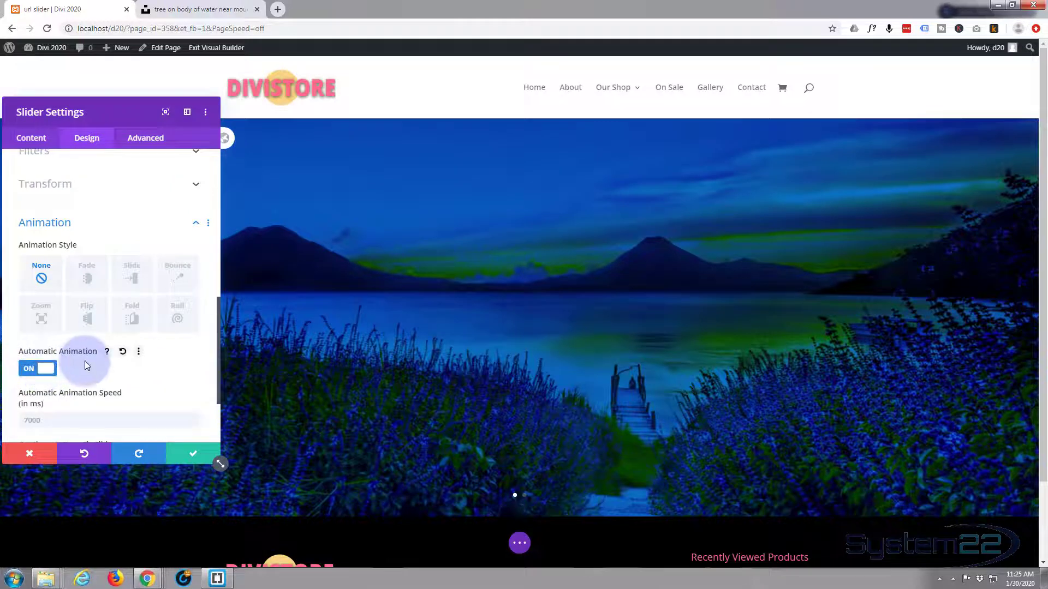
{"action": "scroll", "coordinate": [84, 362], "scroll_direction": "down", "scroll_amount": 2}
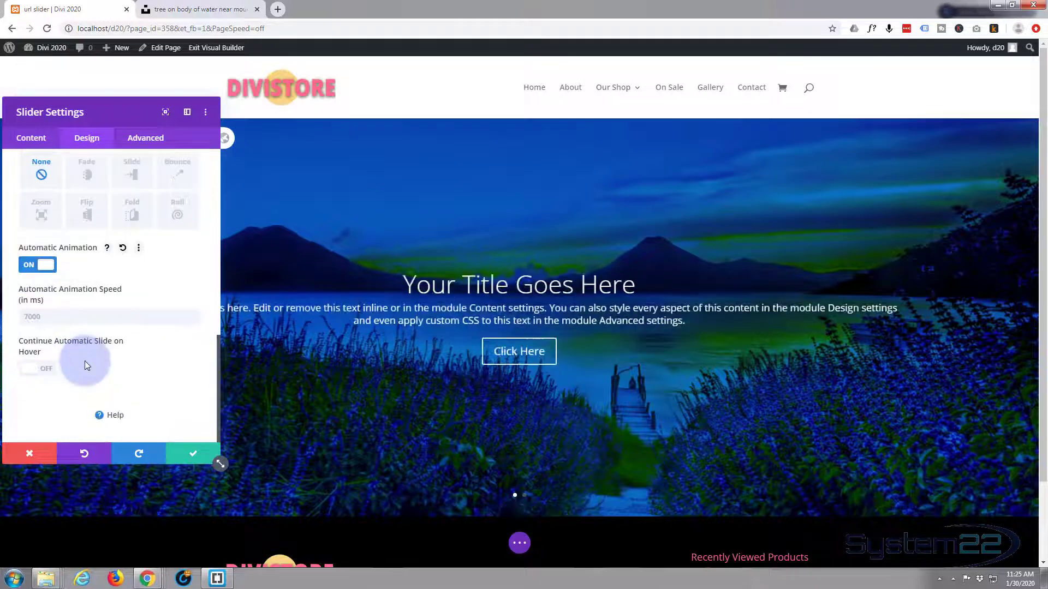
{"action": "left_click", "coordinate": [25, 317]}
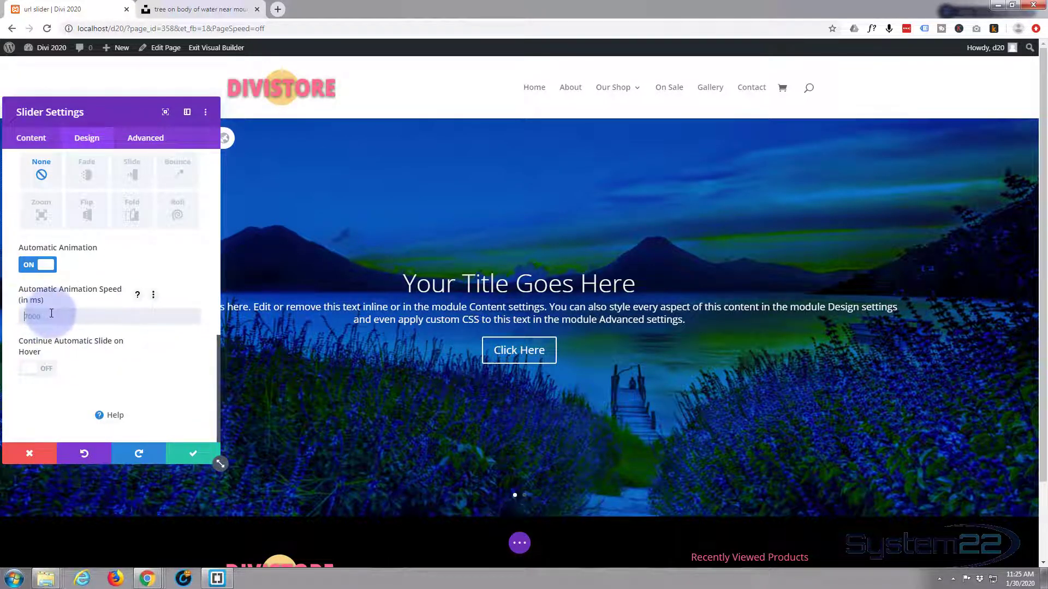
{"action": "key", "text": "Delete"}
{"action": "key", "text": "Delete"}
{"action": "key", "text": "Delete"}
{"action": "key", "text": "Delete"}
{"action": "type", "text": "5000"}
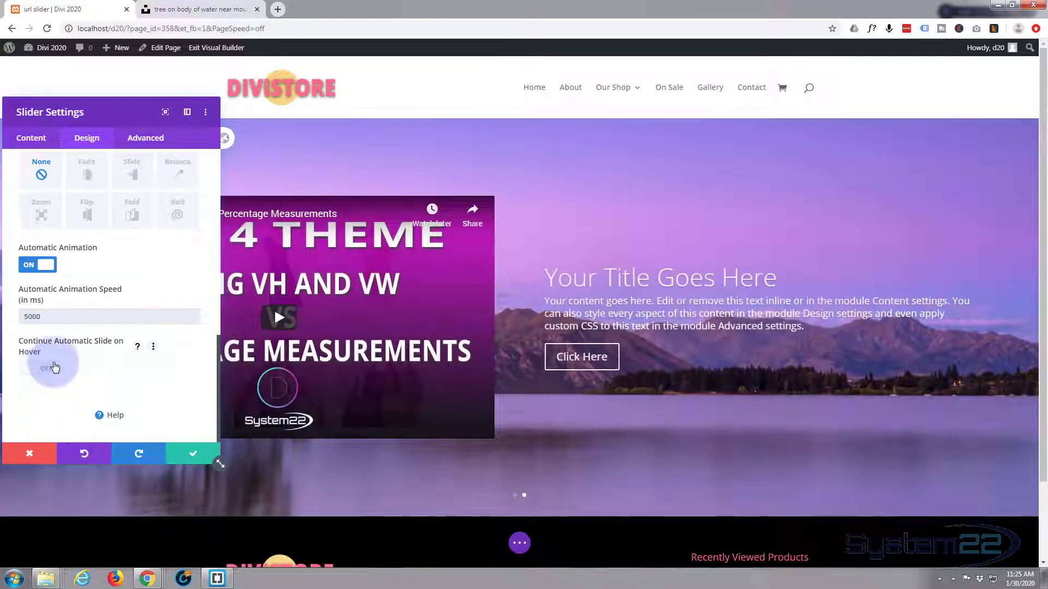
{"action": "left_click", "coordinate": [197, 460]}
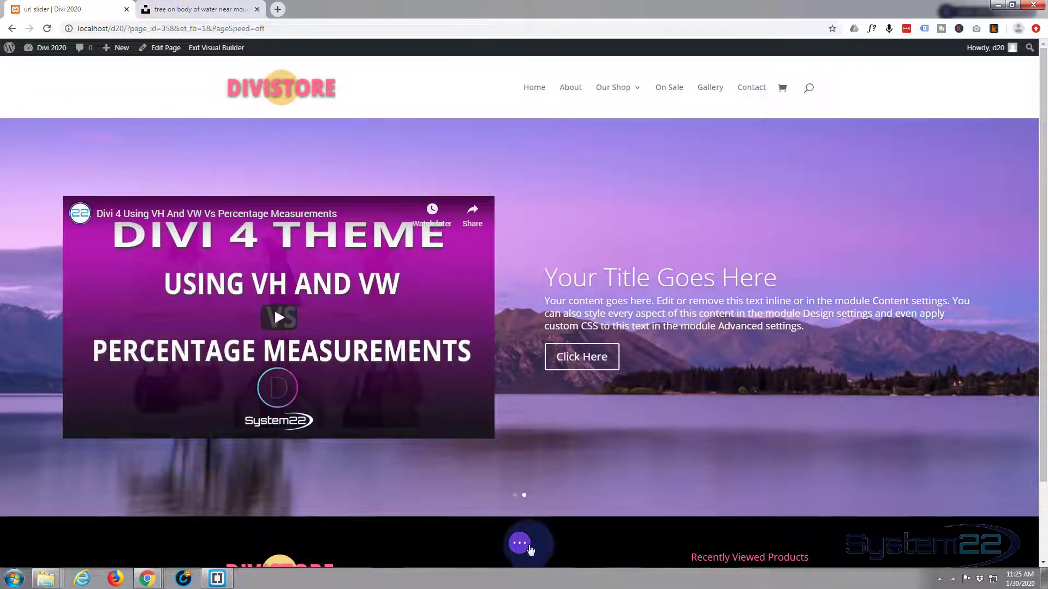
Exit the Visual Builder so the page shows the finished auto-rotating slider.
{"action": "left_click", "coordinate": [519, 543]}
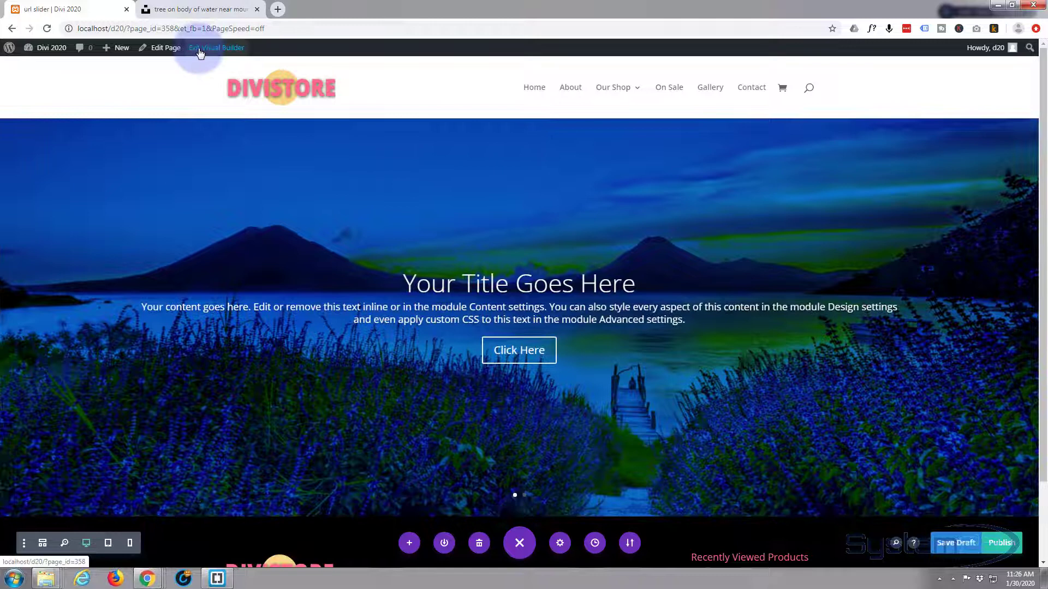
{"action": "left_click", "coordinate": [200, 50]}
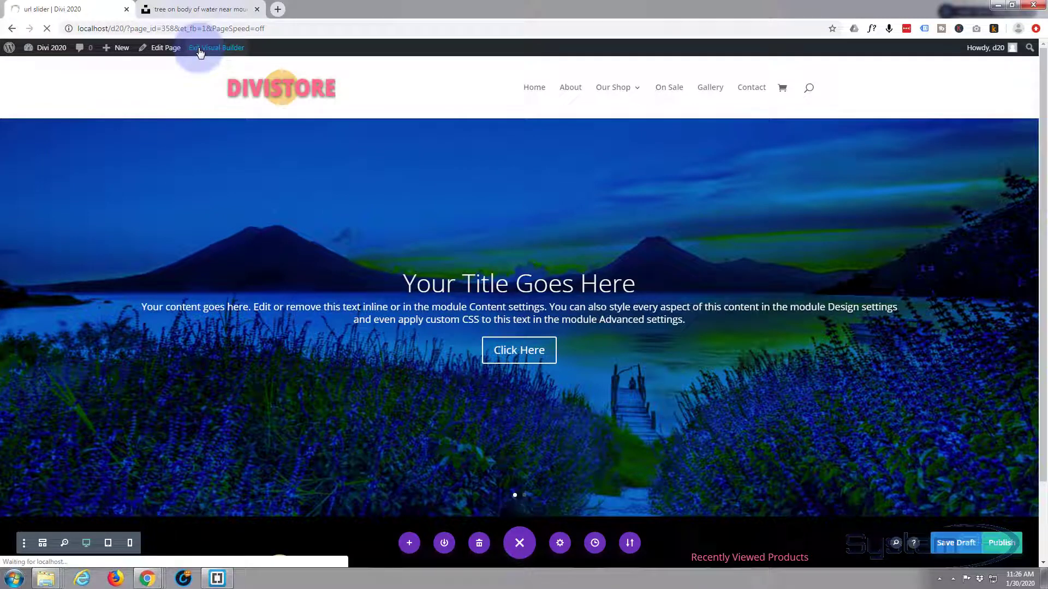